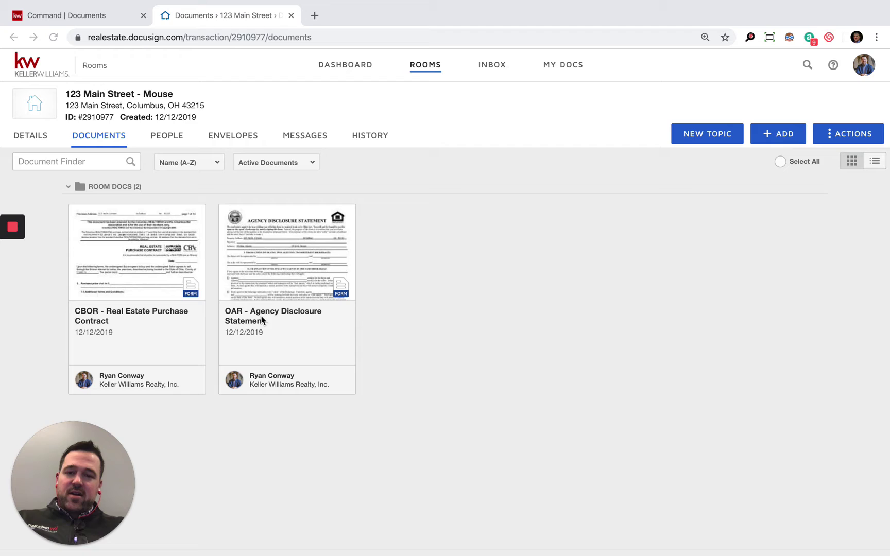
# Tick the OAR - Agency Disclosure Statement card in the 123 Main Street - Mouse room
pyautogui.click(393, 311)
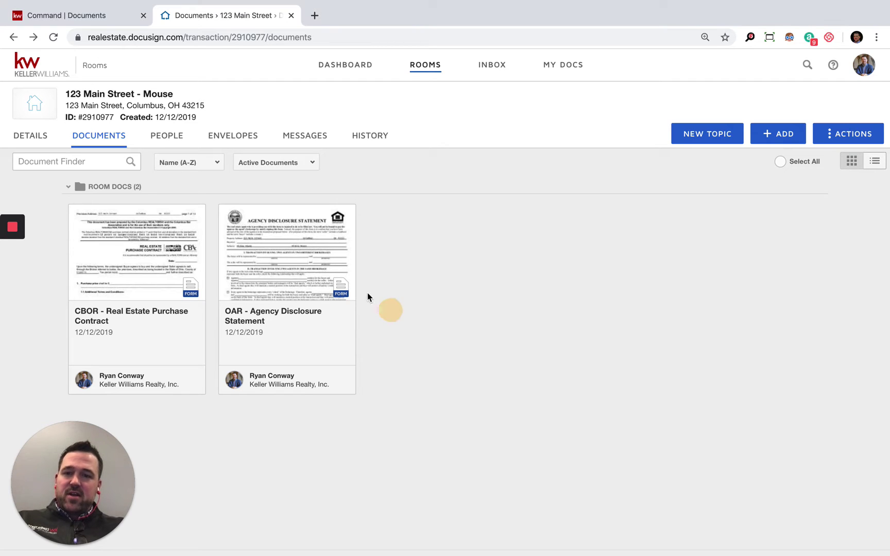
pyautogui.click(227, 214)
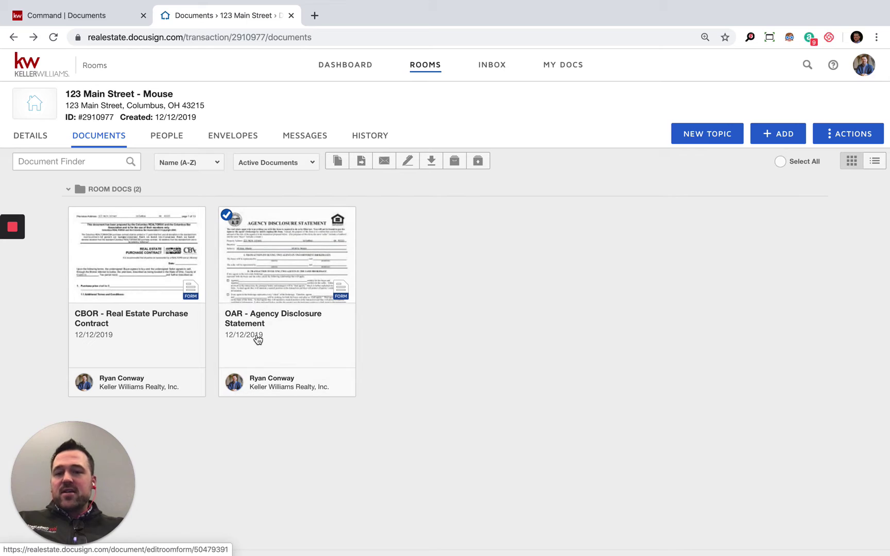
pyautogui.click(868, 168)
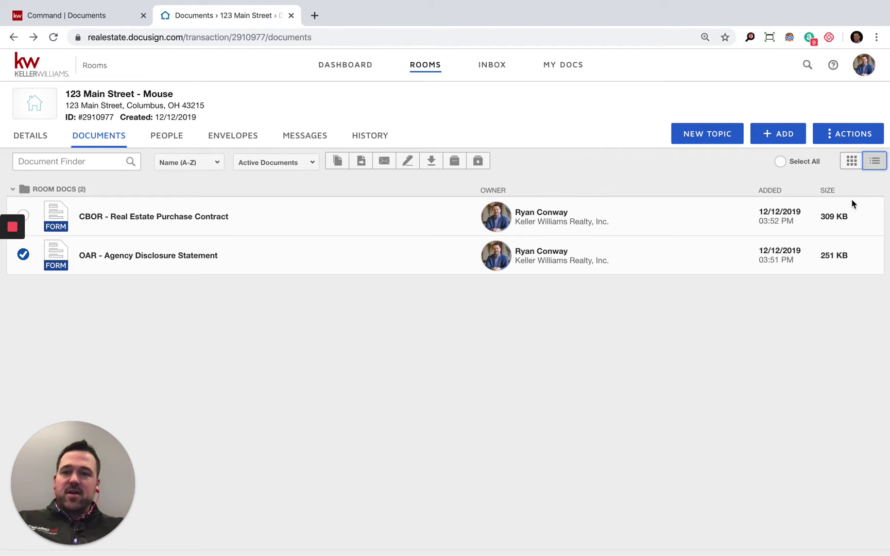
pyautogui.click(851, 161)
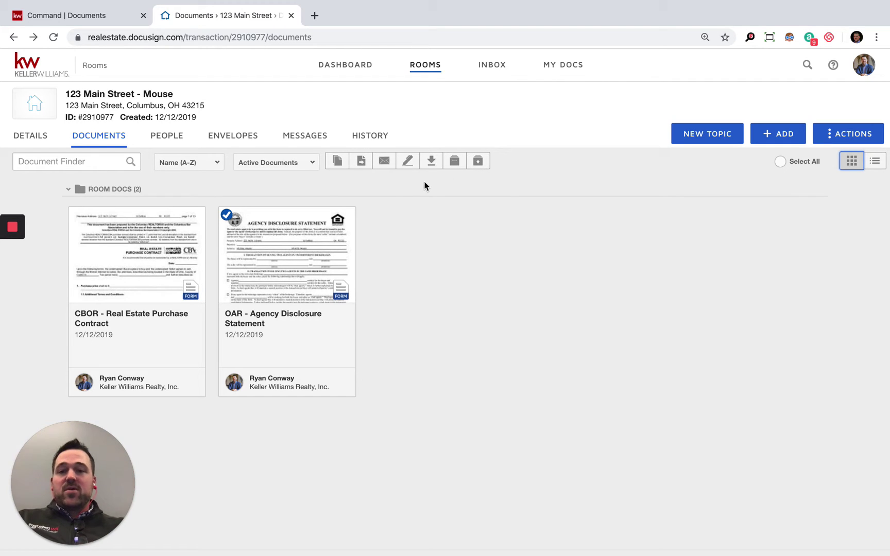
# Keep the Active Documents filter and start a DocuSign envelope for the OAR disclosure
pyautogui.click(261, 163)
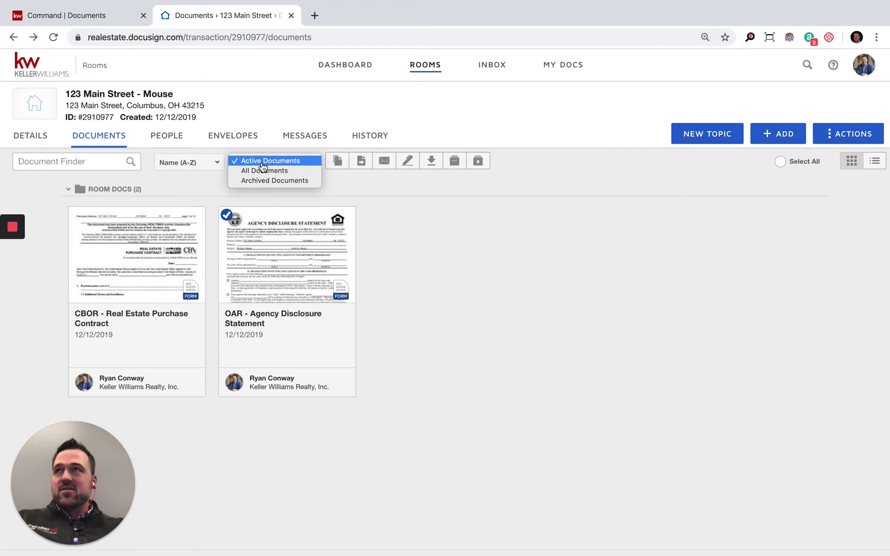
pyautogui.click(263, 164)
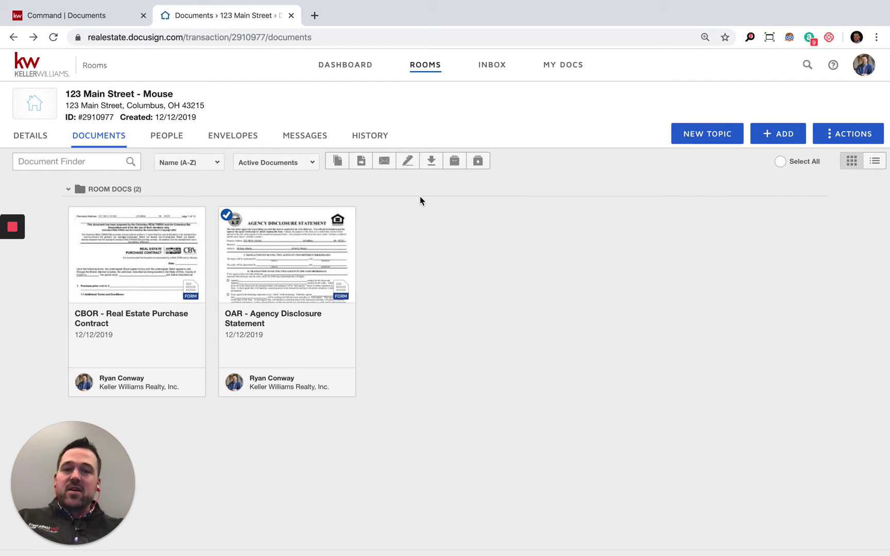
pyautogui.click(407, 161)
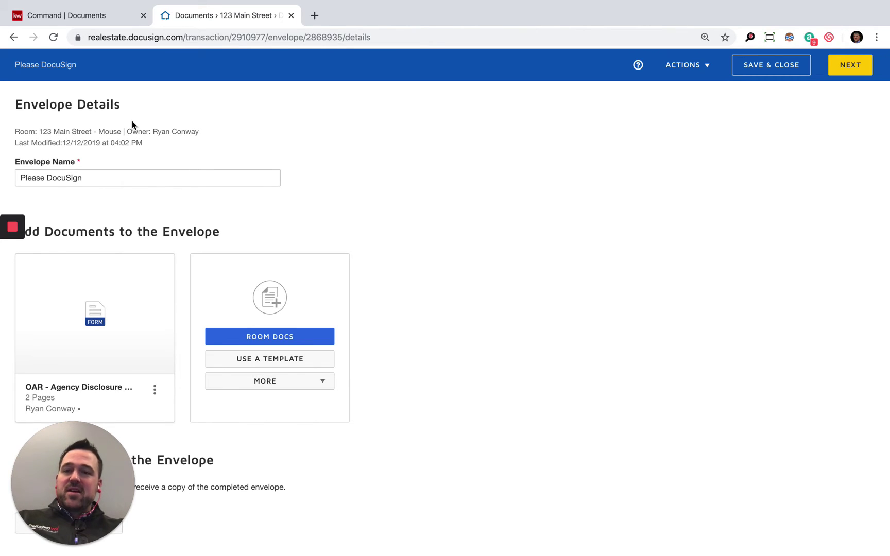
# Change the envelope name from 'Please DocuSign' to 'Agency Disclosure Statement - Please Sign'
pyautogui.click(107, 171)
pyautogui.press('super+a')
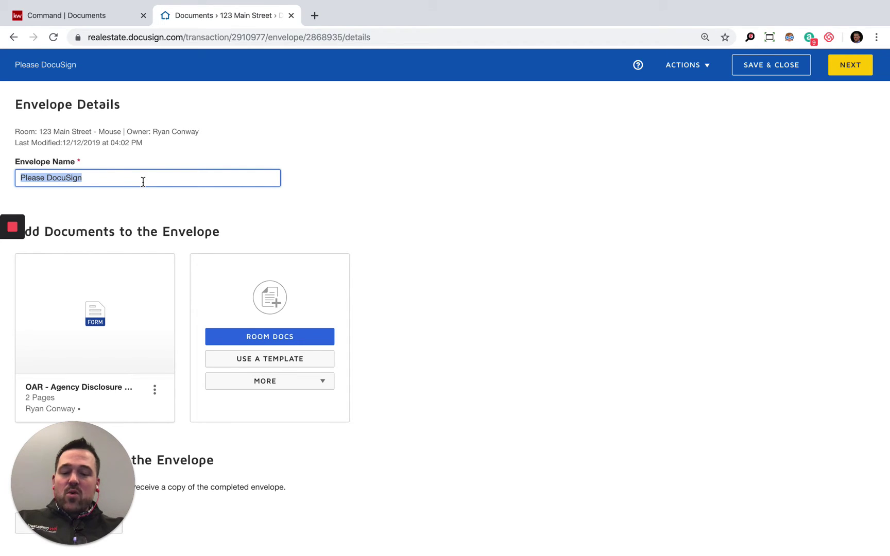
pyautogui.write('Agency Disclosur')
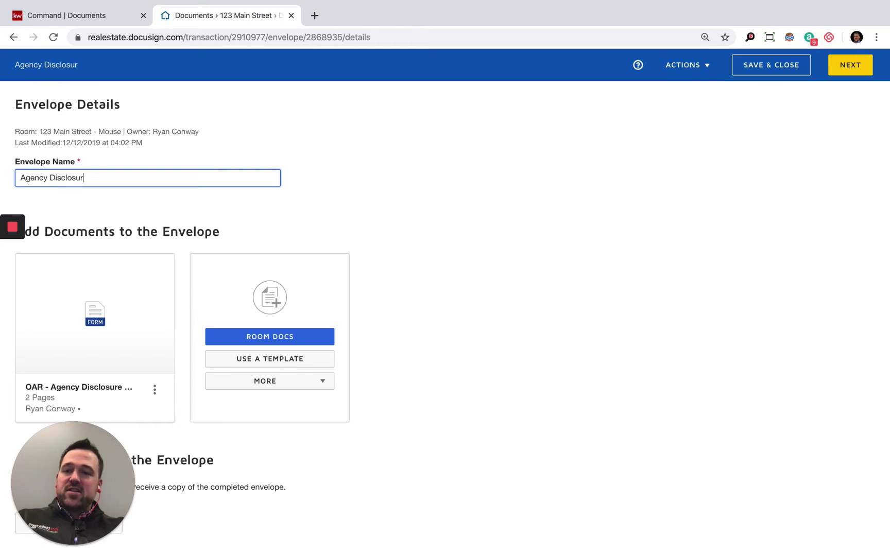
pyautogui.write('e Statemen')
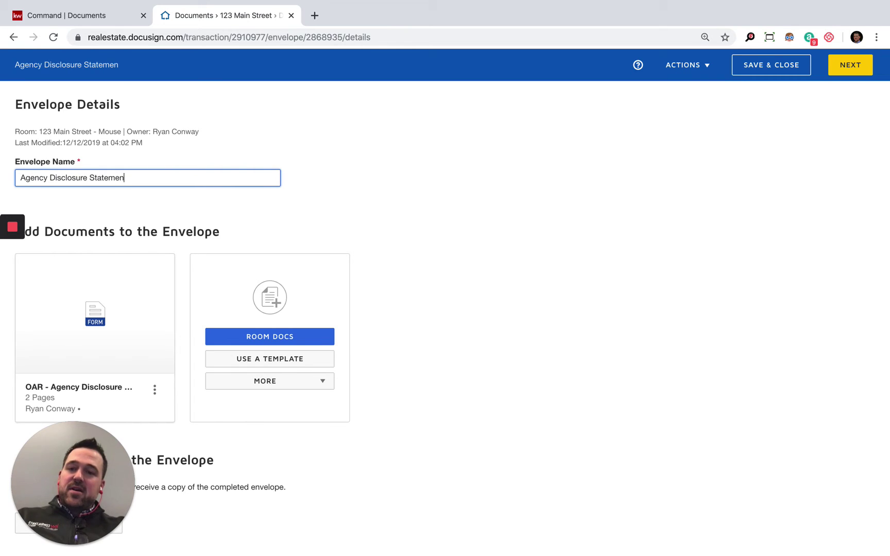
pyautogui.write('t - Please Sign')
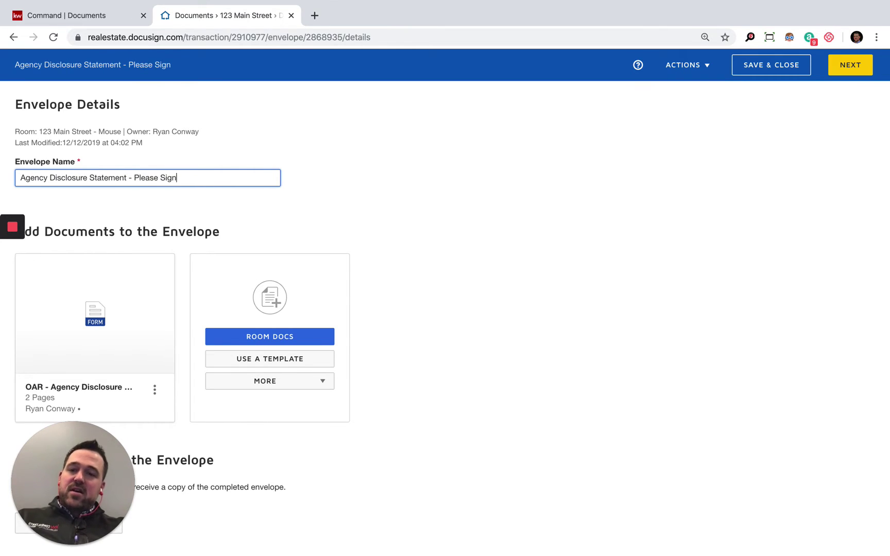
pyautogui.press('Tab')
pyautogui.scroll(-3, 324, 322)
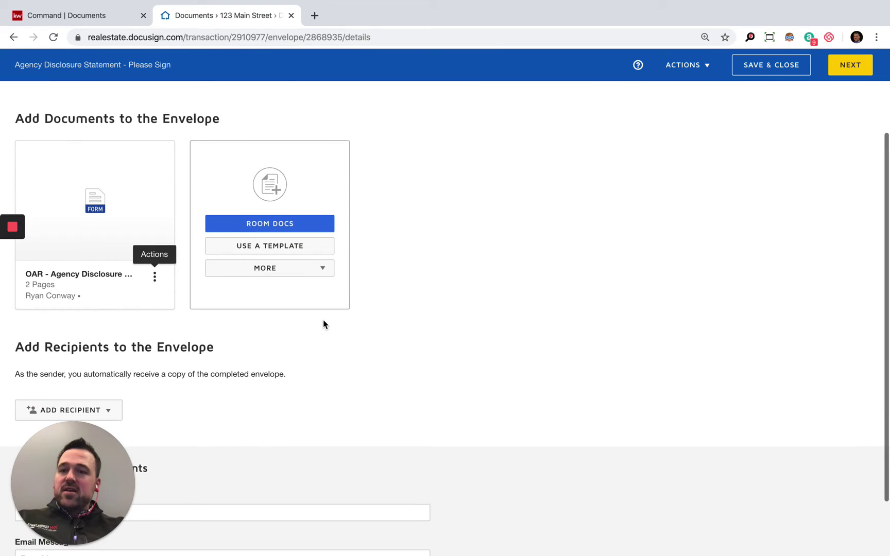
pyautogui.moveTo(140, 296)
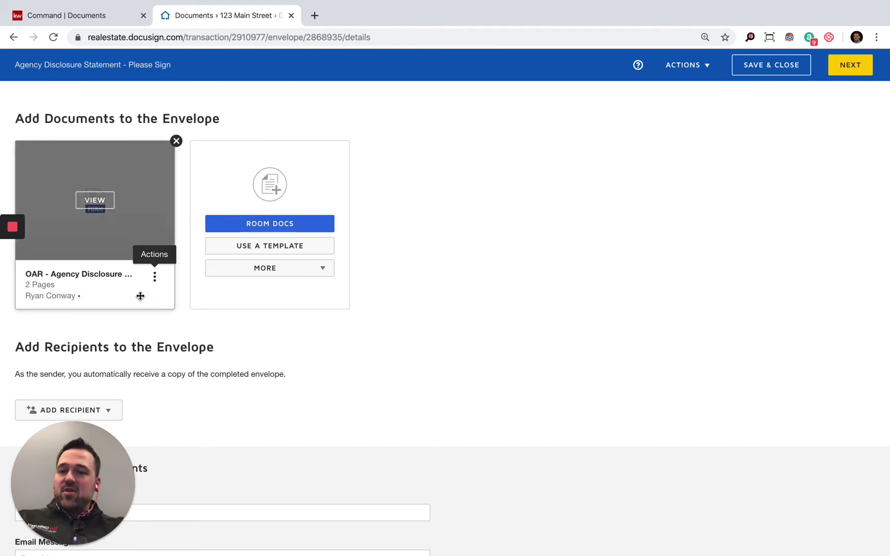
pyautogui.click(273, 231)
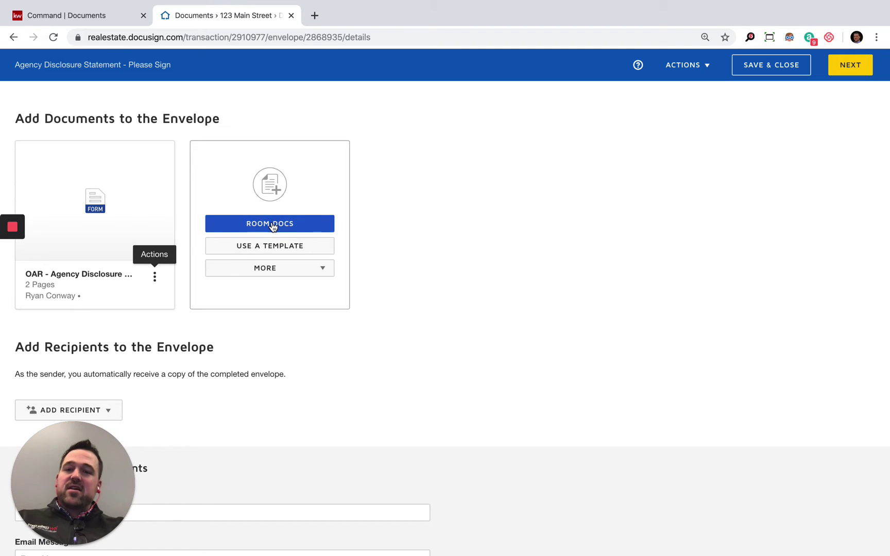
pyautogui.click(273, 227)
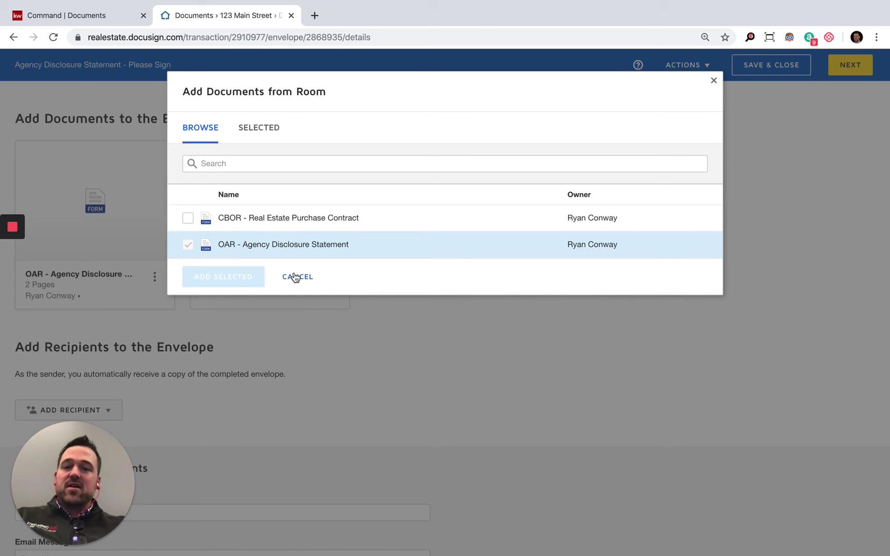
pyautogui.click(298, 278)
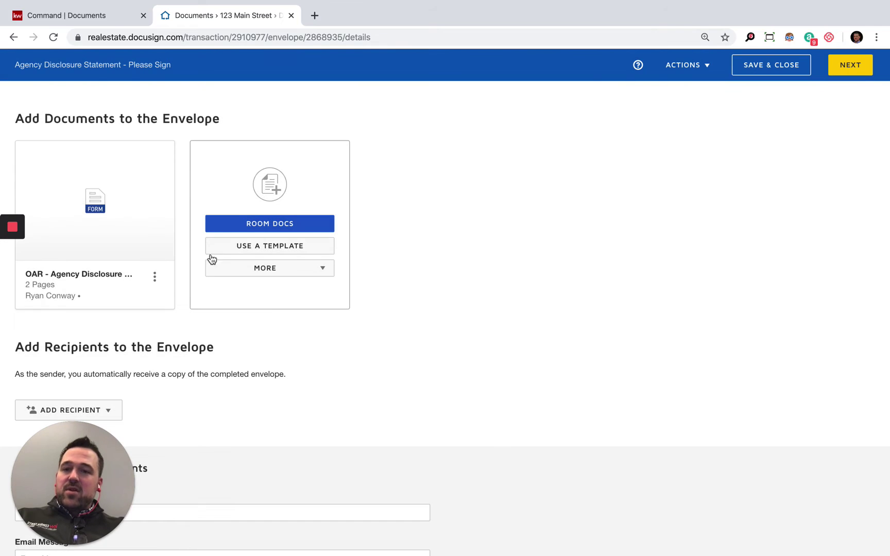
pyautogui.click(255, 247)
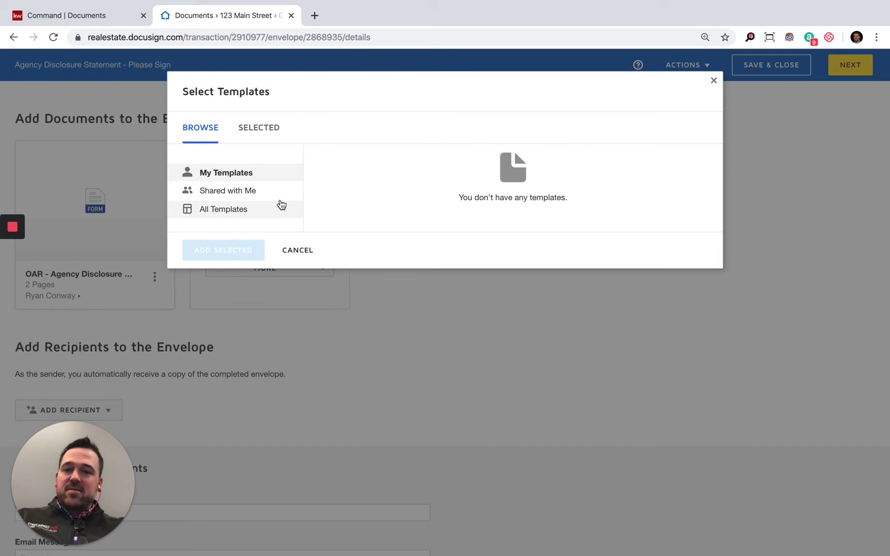
pyautogui.click(256, 191)
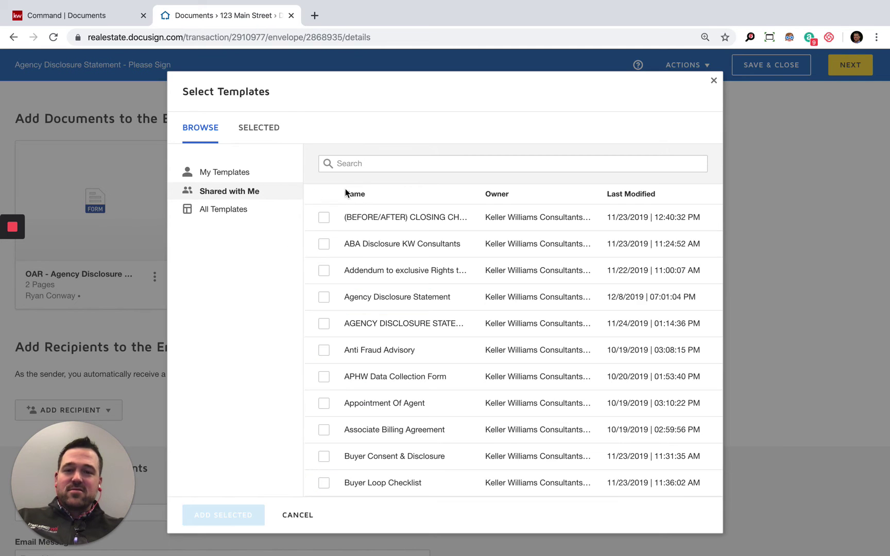
pyautogui.scroll(-3, 437, 378)
pyautogui.scroll(-6, 436, 380)
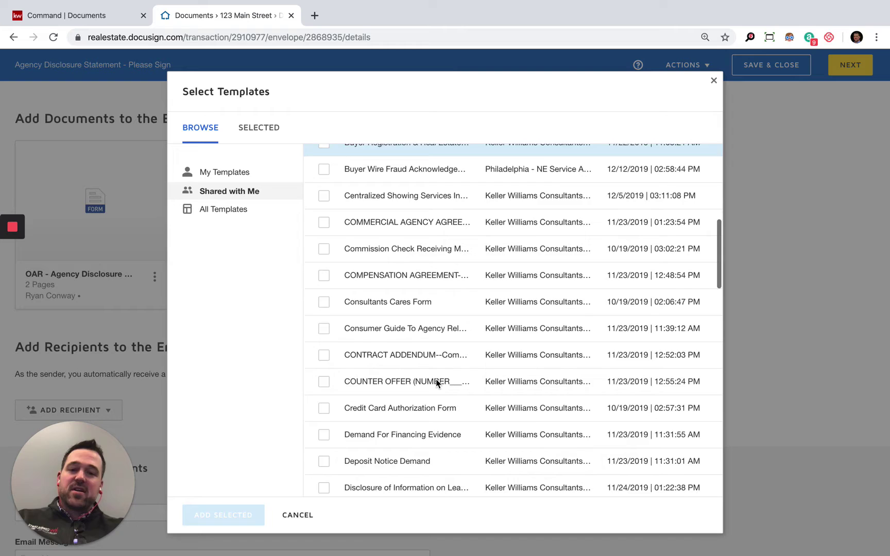
pyautogui.scroll(10, 435, 379)
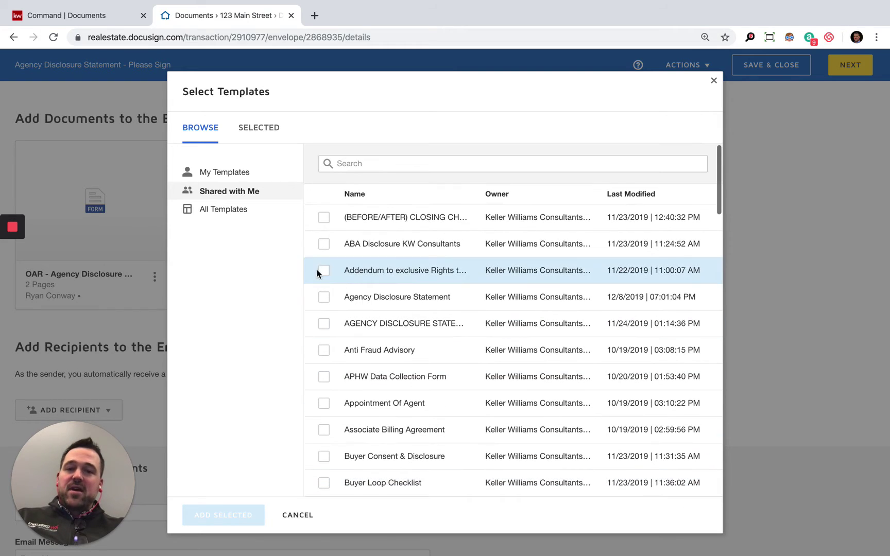
pyautogui.scroll(-2, 408, 382)
pyautogui.scroll(-3, 408, 385)
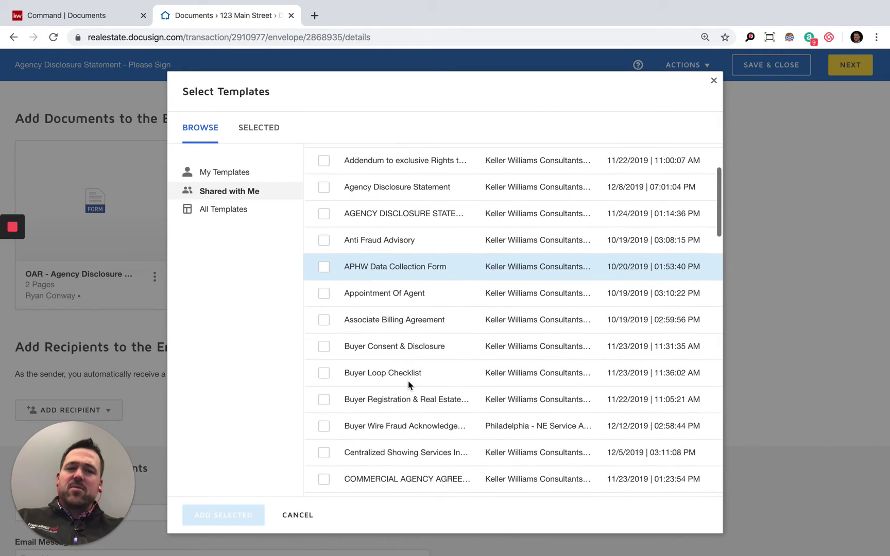
pyautogui.scroll(-2, 459, 285)
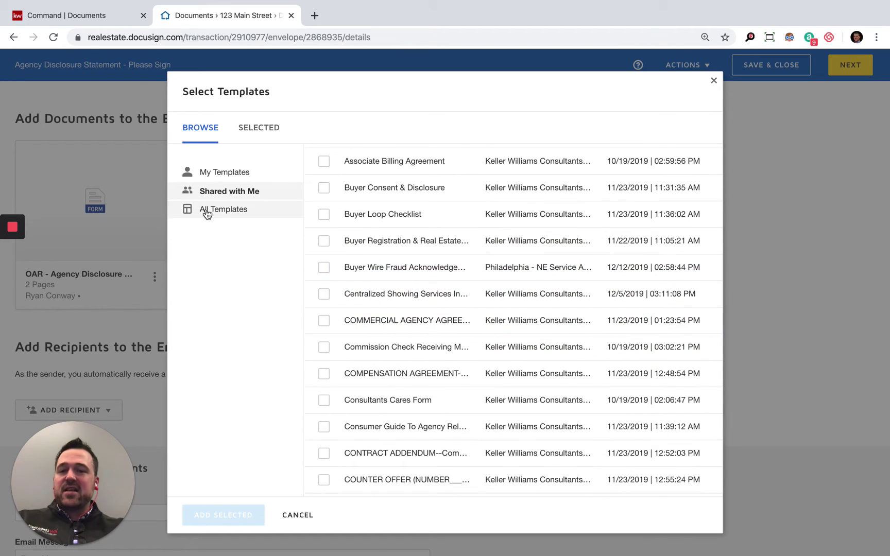
pyautogui.click(298, 515)
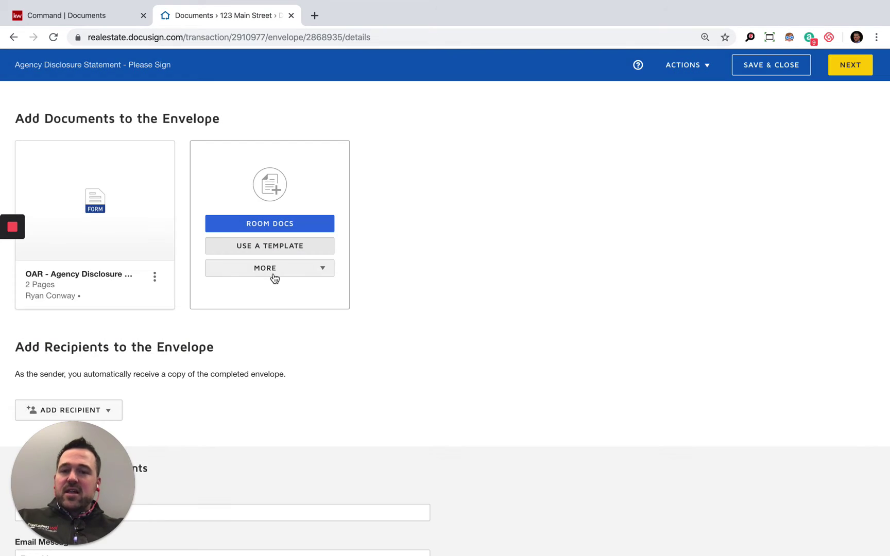
pyautogui.click(274, 276)
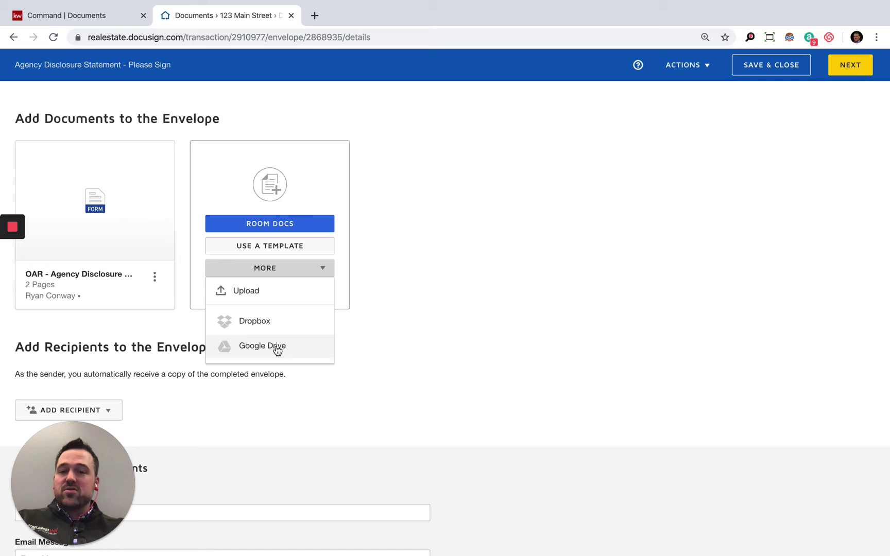
pyautogui.click(391, 299)
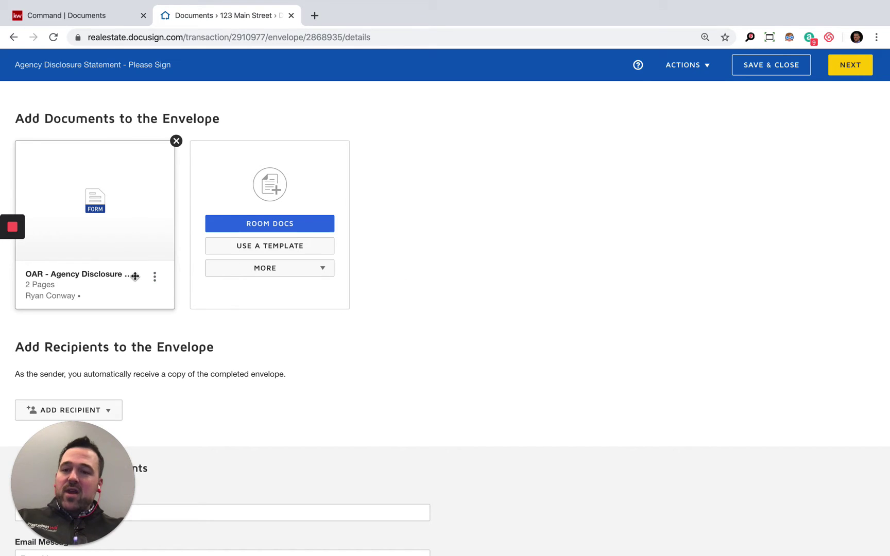
pyautogui.scroll(-2, 211, 348)
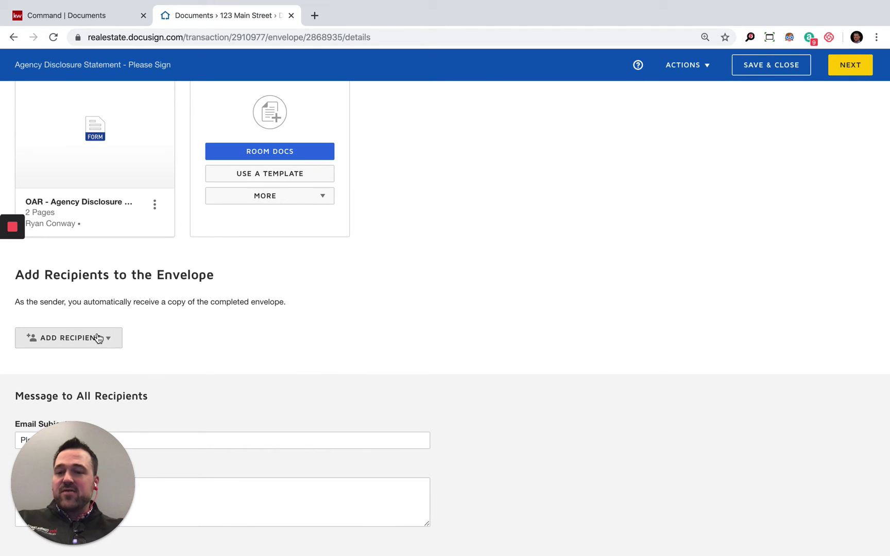
pyautogui.click(92, 341)
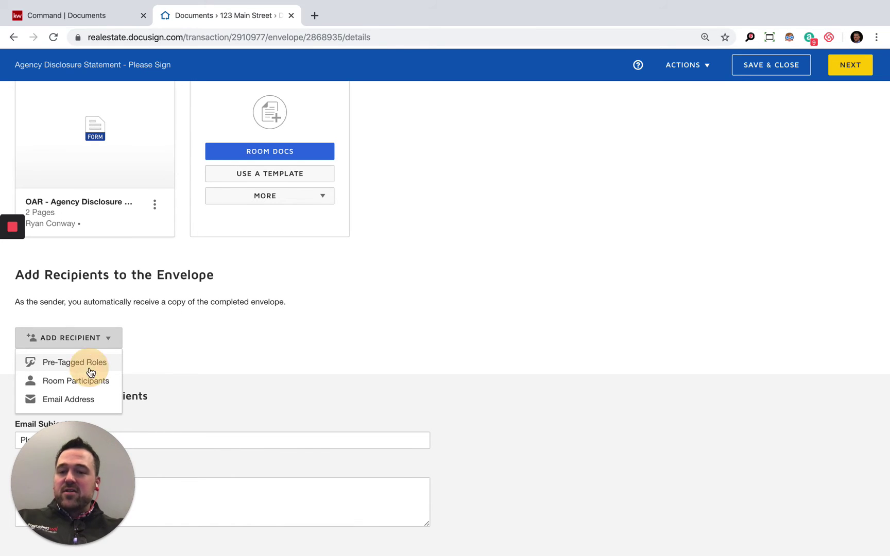
pyautogui.click(89, 363)
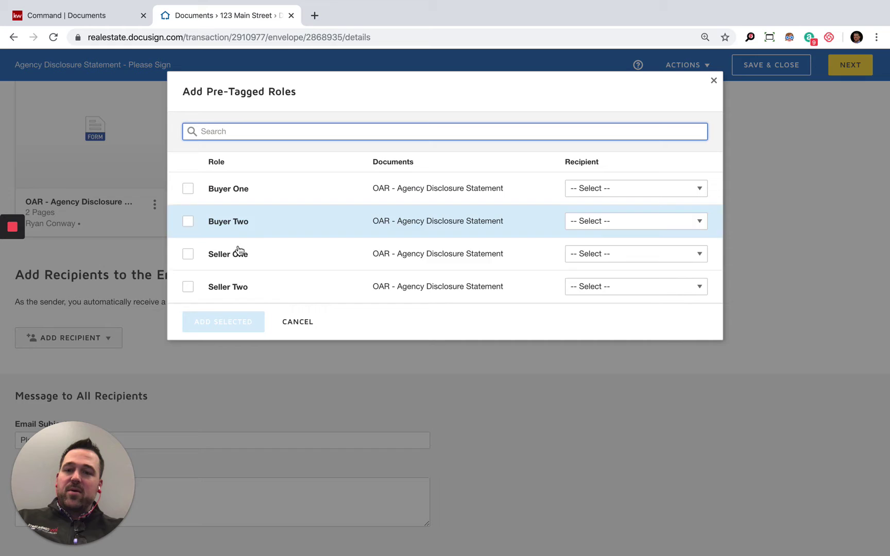
pyautogui.click(349, 266)
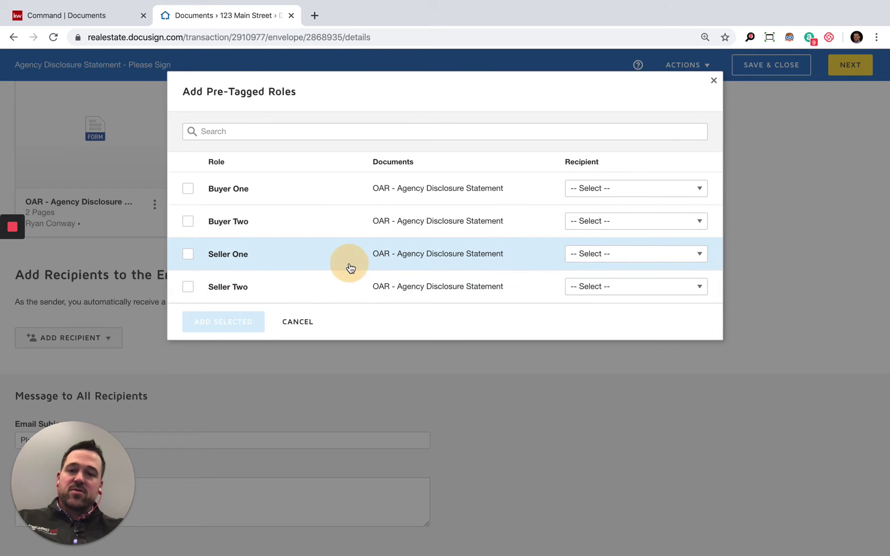
pyautogui.click(296, 321)
pyautogui.click(108, 344)
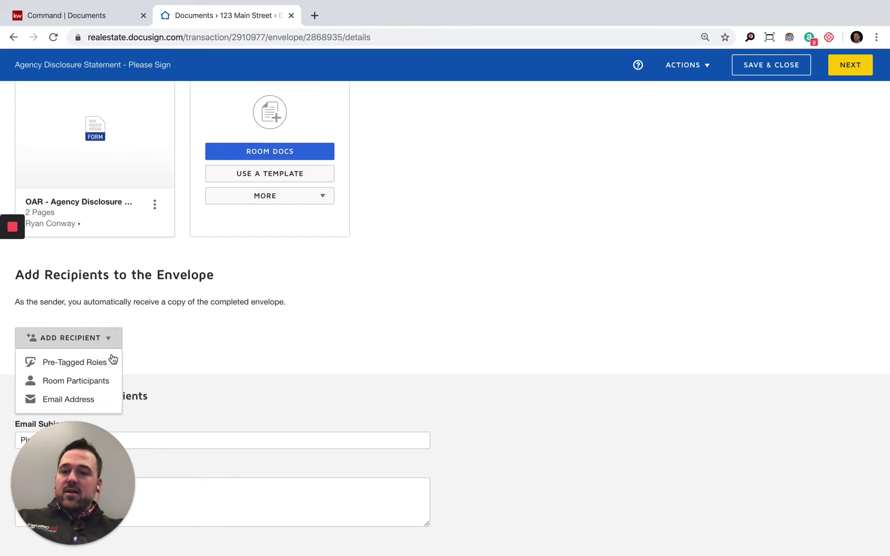
pyautogui.click(109, 361)
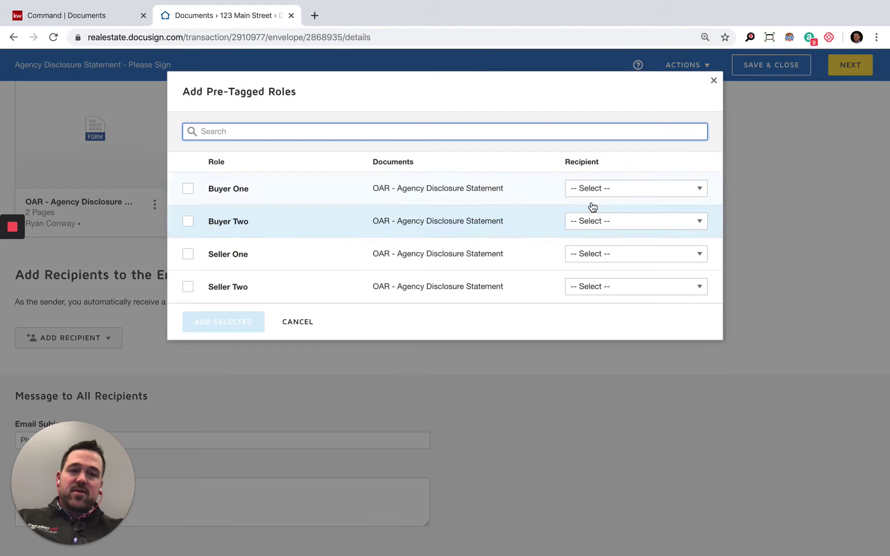
pyautogui.click(614, 253)
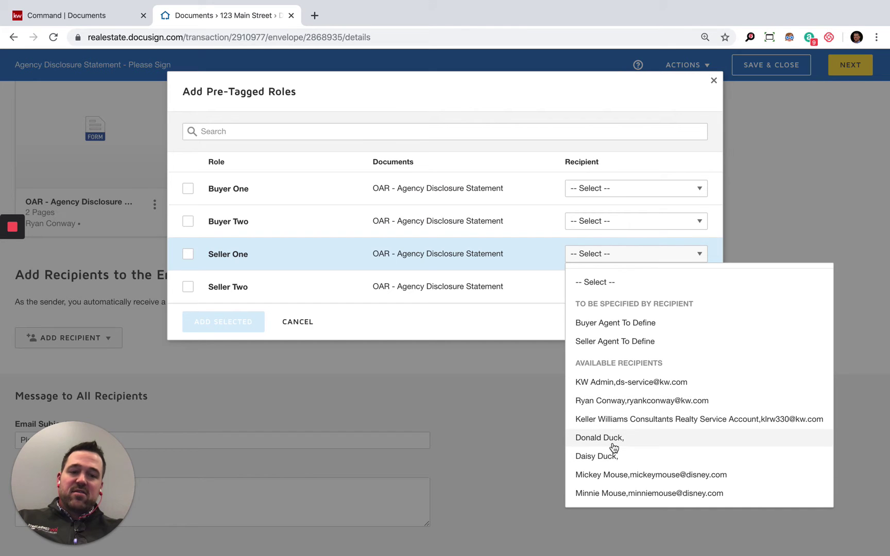
pyautogui.click(602, 189)
pyautogui.click(591, 375)
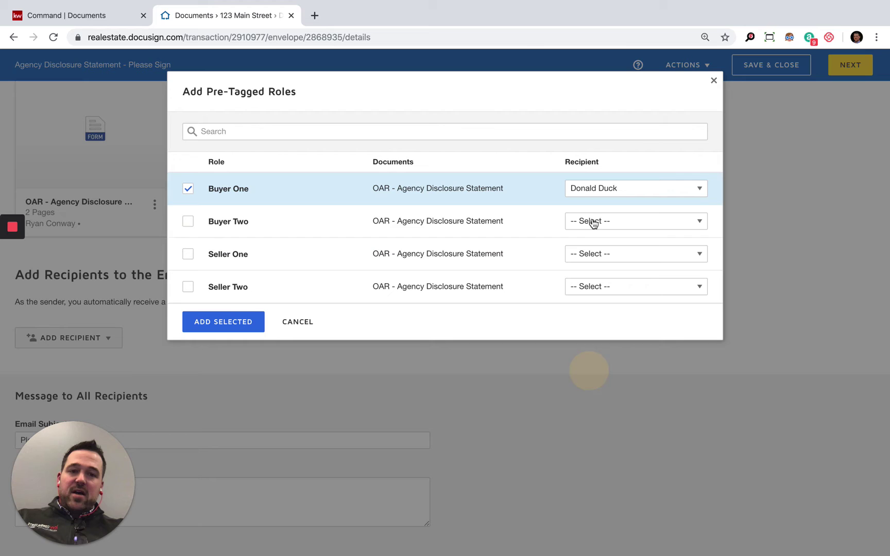
pyautogui.click(593, 222)
pyautogui.click(582, 423)
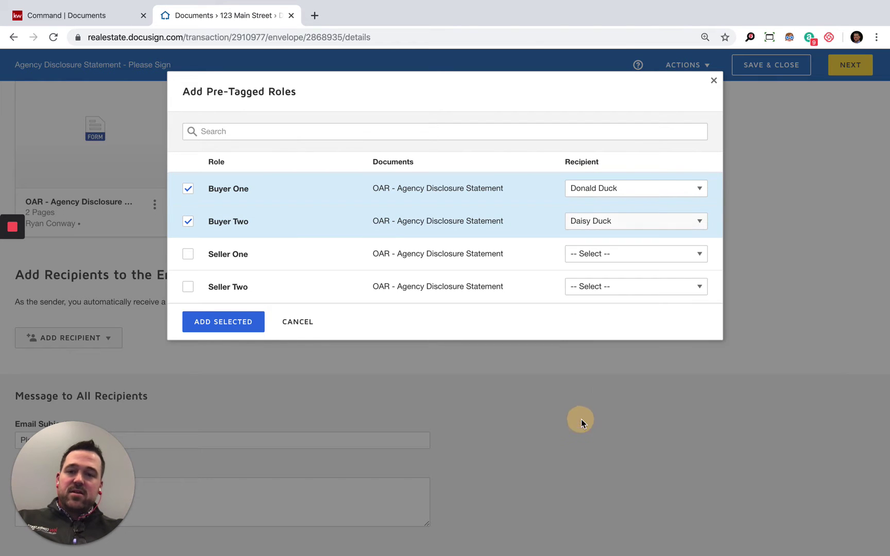
pyautogui.click(579, 253)
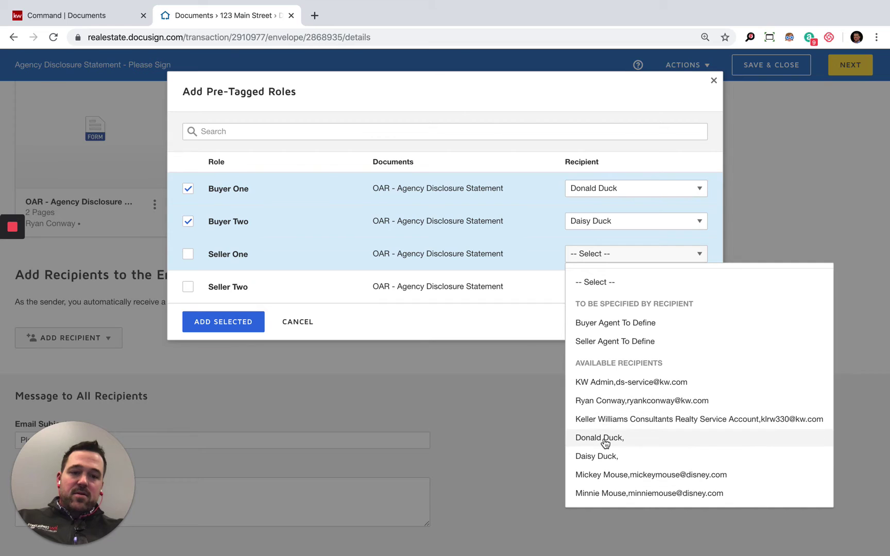
pyautogui.click(608, 475)
pyautogui.click(597, 290)
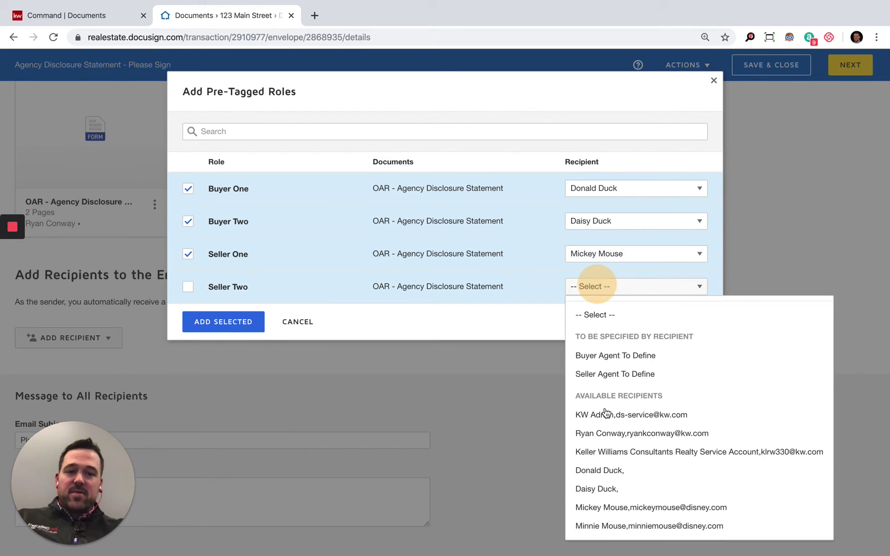
pyautogui.click(597, 528)
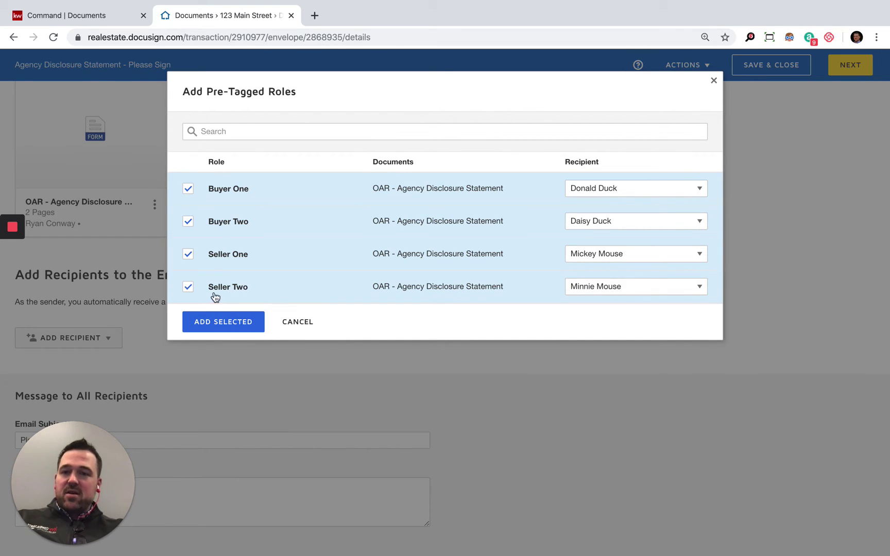
pyautogui.click(291, 323)
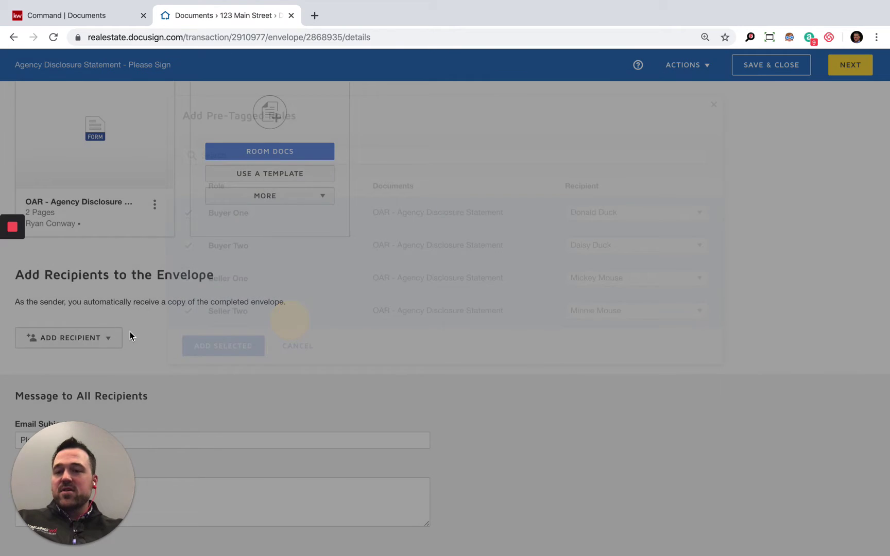
# Add the Seller 1 and Seller 2 room participants as envelope recipients
pyautogui.click(70, 340)
pyautogui.click(87, 382)
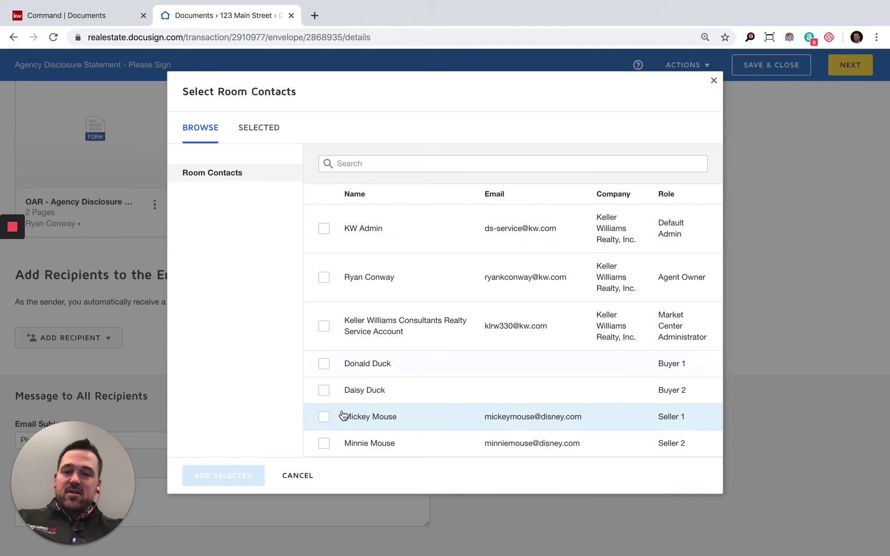
pyautogui.click(325, 418)
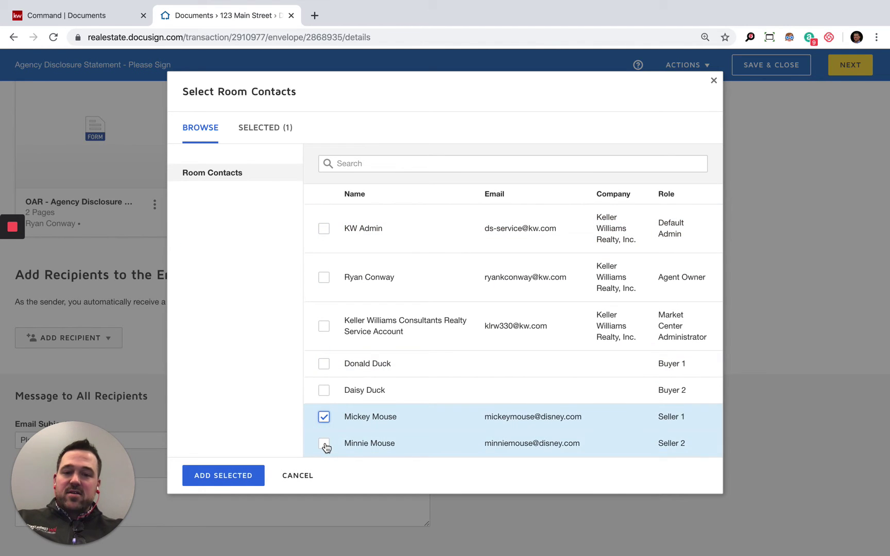
pyautogui.click(324, 444)
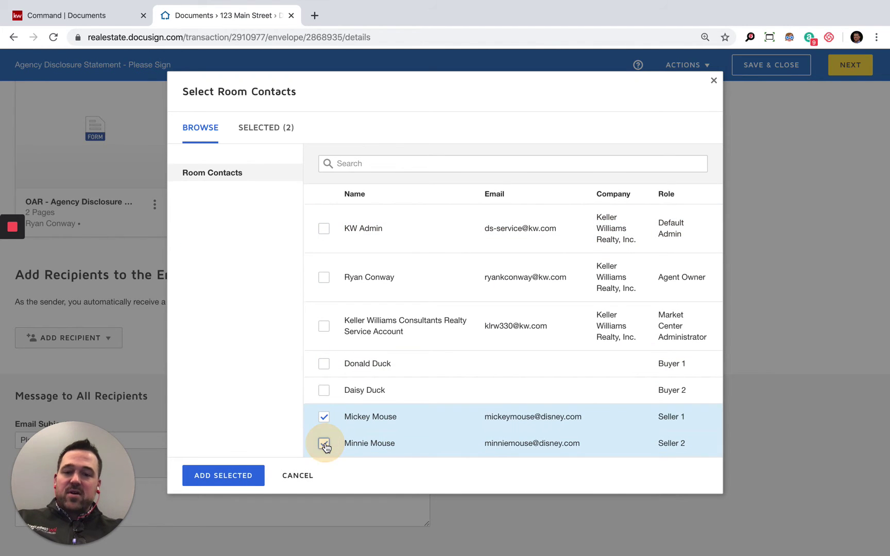
pyautogui.click(231, 478)
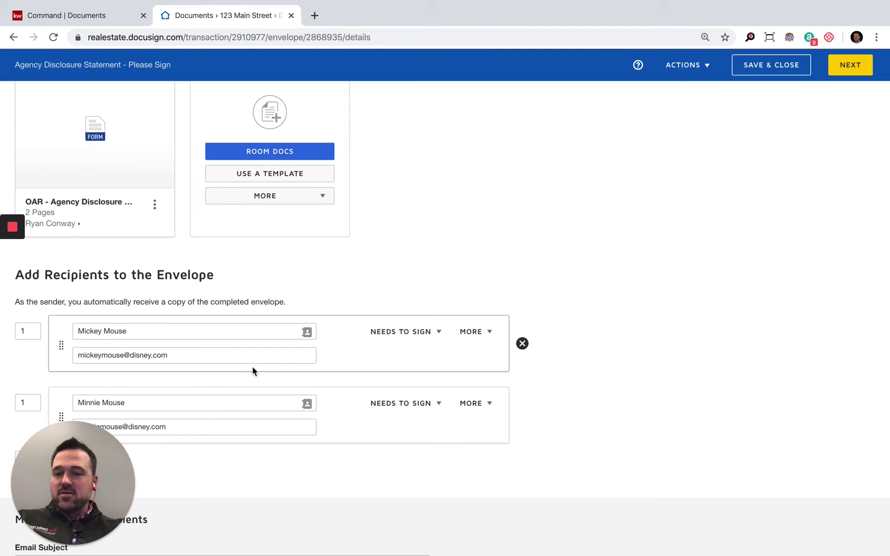
# Drag the second seller recipient above the first in the recipient list
pyautogui.scroll(-2, 256, 407)
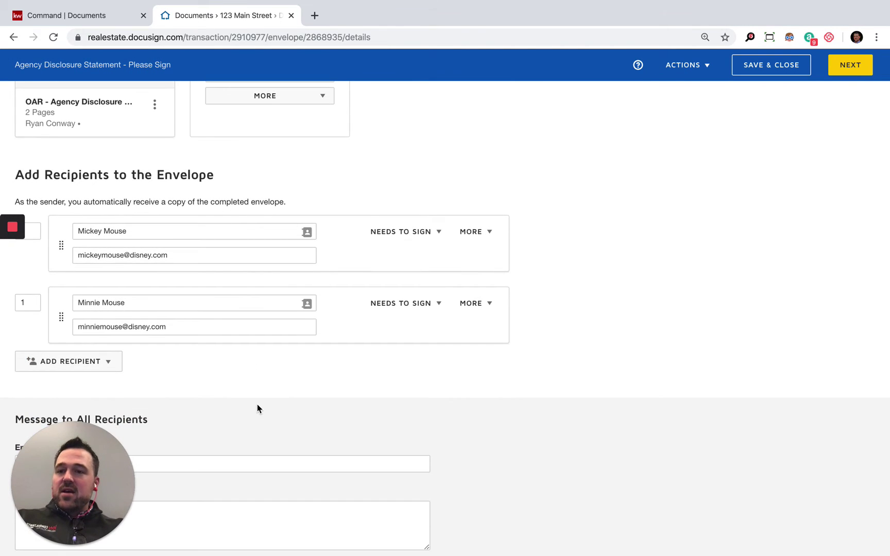
pyautogui.scroll(-1, 257, 409)
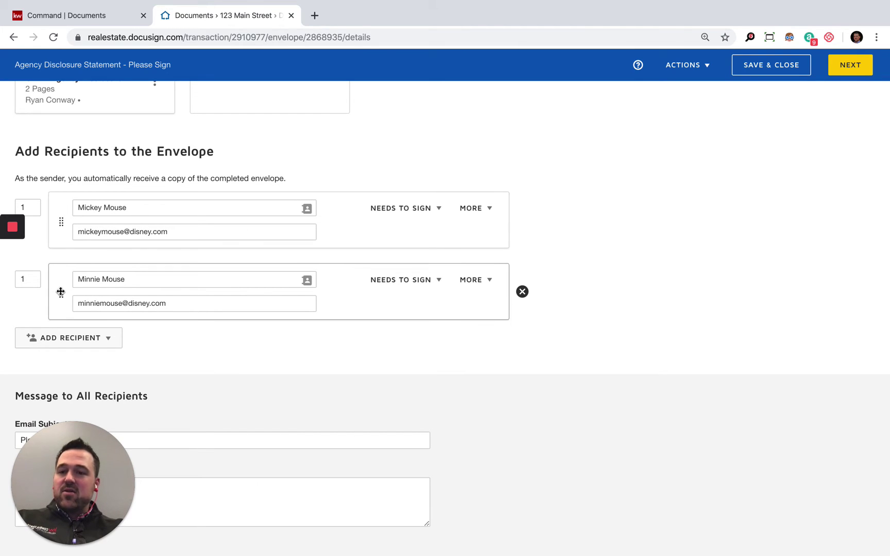
pyautogui.moveTo(61, 292); pyautogui.dragTo(58, 260)
pyautogui.scroll(3, 59, 259)
pyautogui.moveTo(62, 364); pyautogui.dragTo(69, 293)
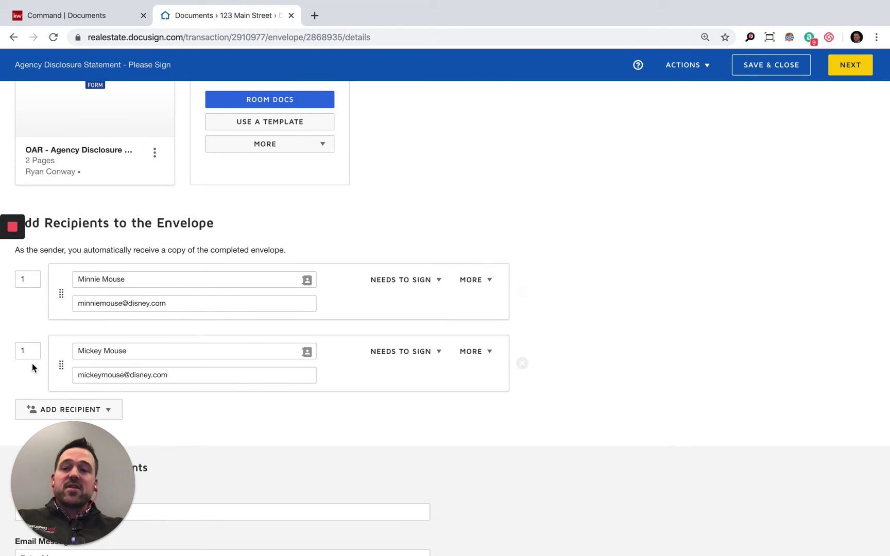
# Set the second-listed recipient's routing order to 2
pyautogui.click(26, 351)
pyautogui.write('2')
pyautogui.press('Tab')
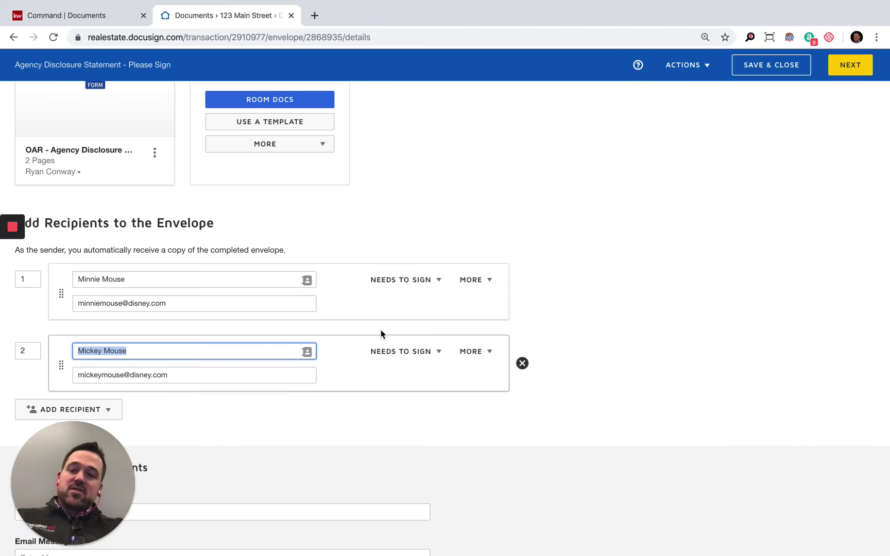
pyautogui.click(618, 306)
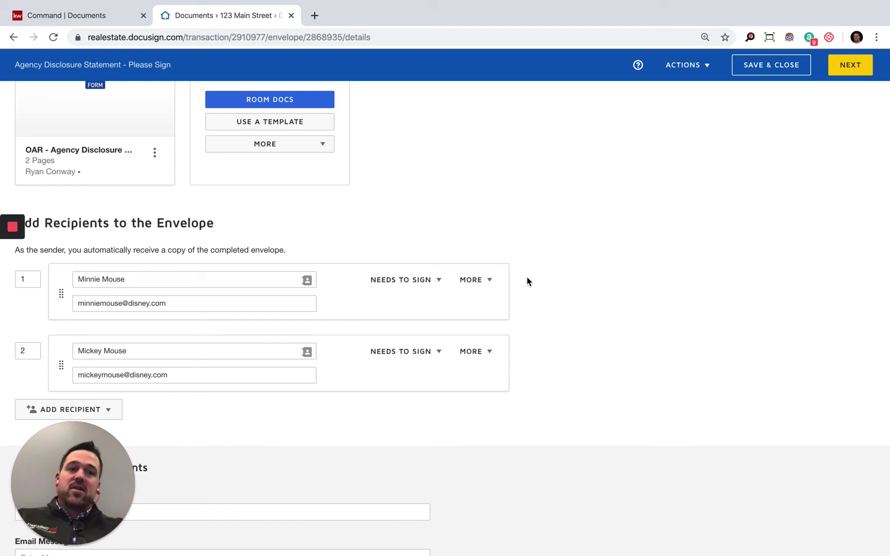
pyautogui.click(414, 282)
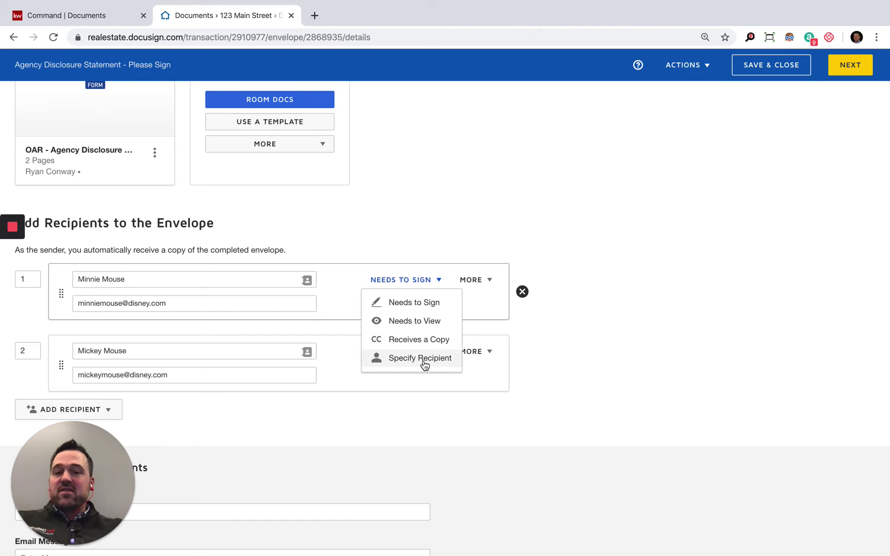
pyautogui.click(427, 265)
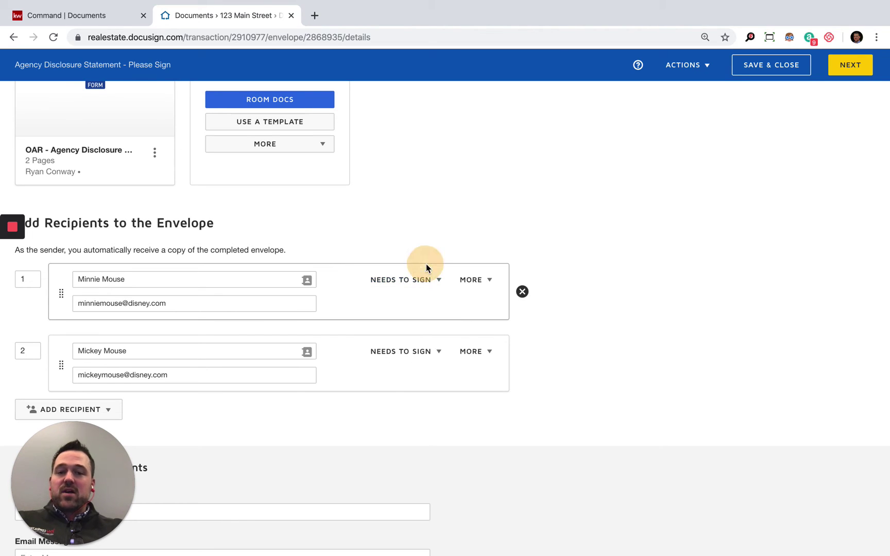
pyautogui.click(470, 280)
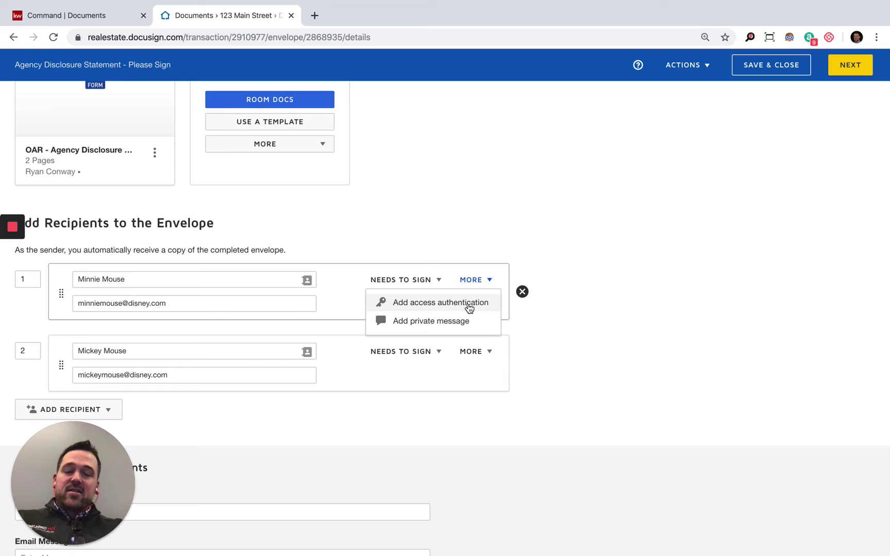
pyautogui.click(469, 304)
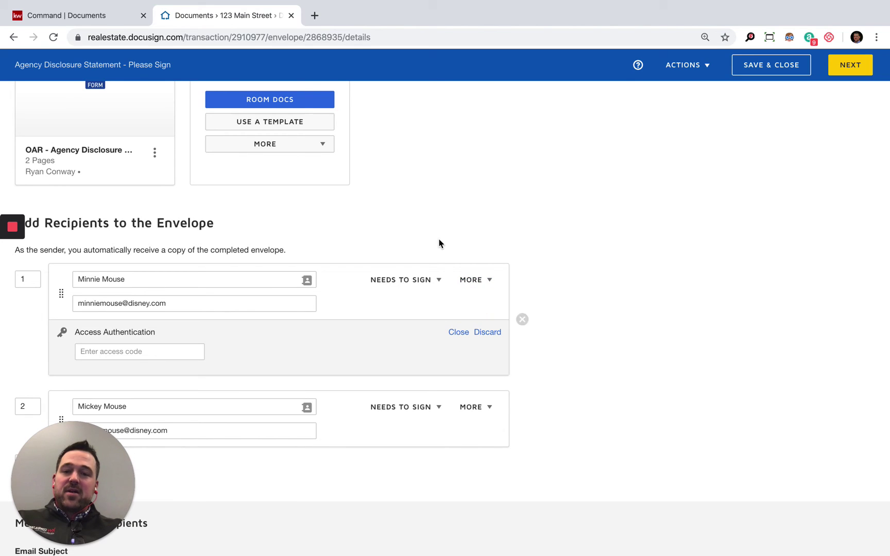
pyautogui.click(165, 346)
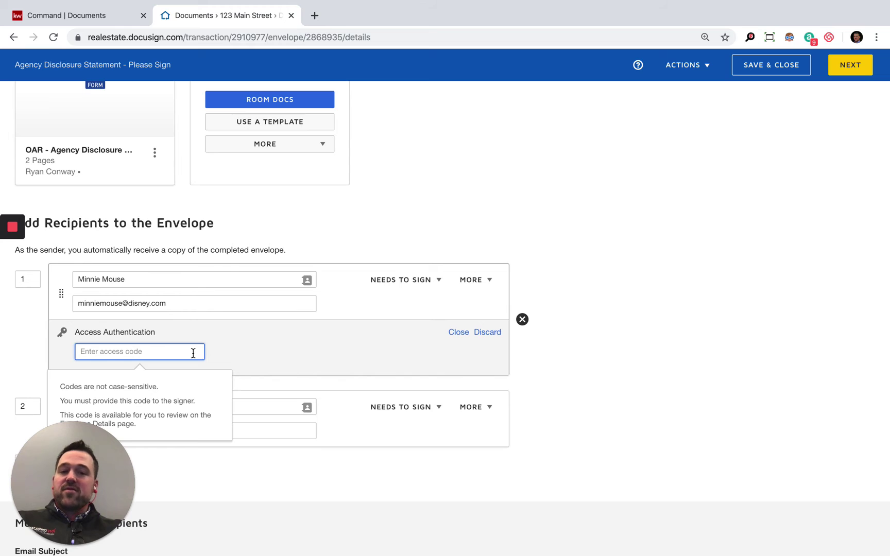
# Start a private message for the first recipient noting ladies sign first
pyautogui.click(455, 334)
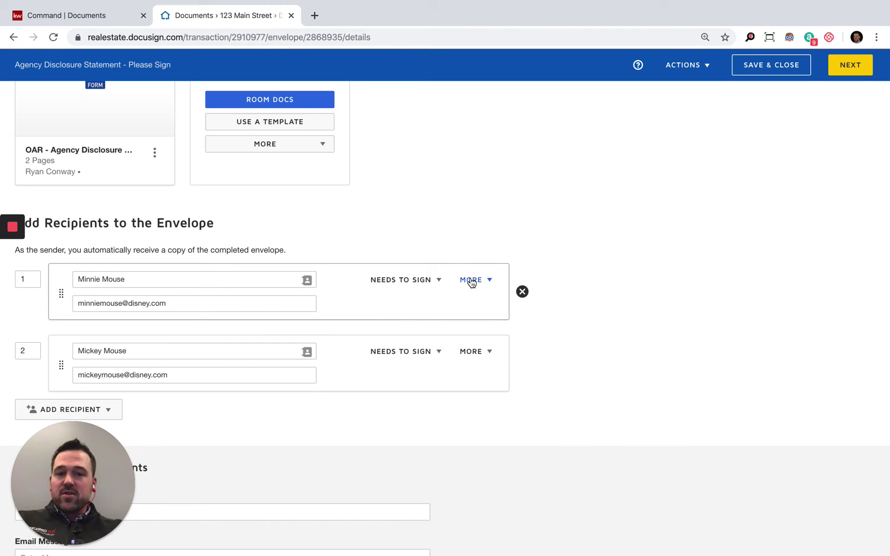
pyautogui.click(470, 281)
pyautogui.click(463, 320)
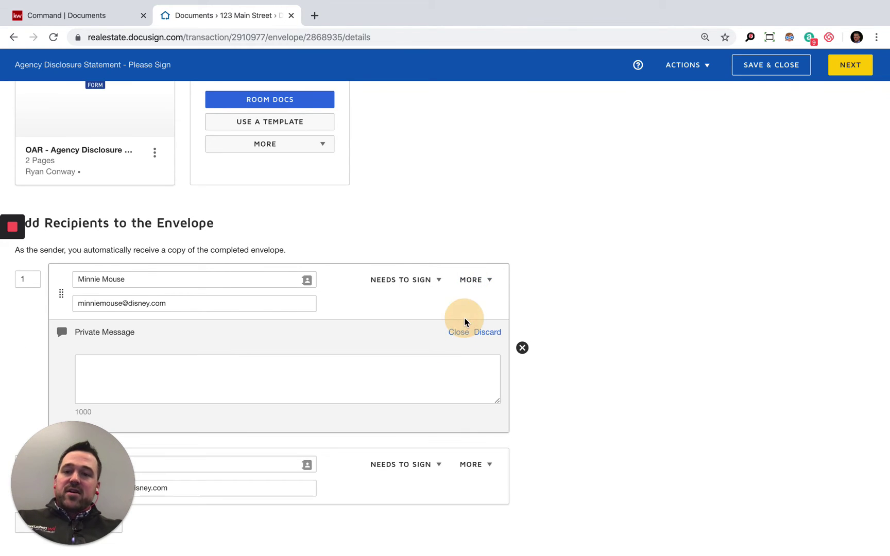
pyautogui.click(351, 379)
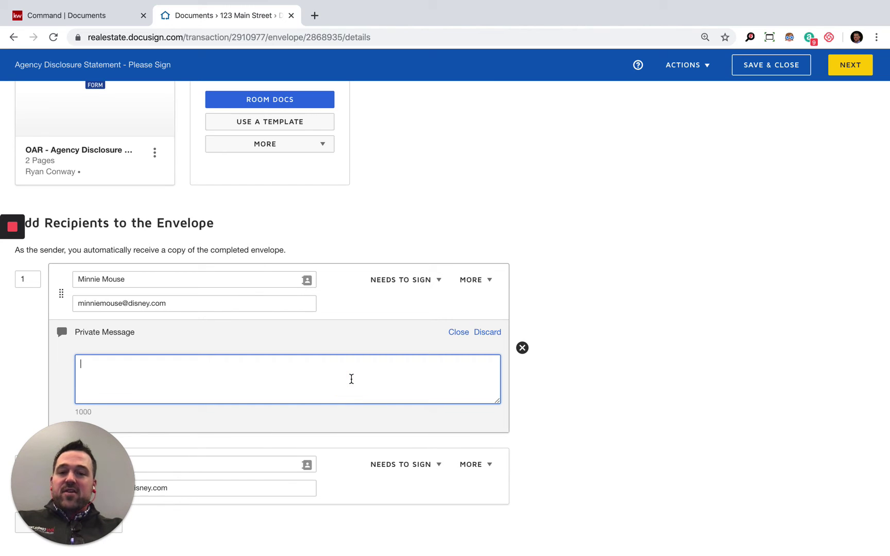
pyautogui.write('Ladies first. Mickie')
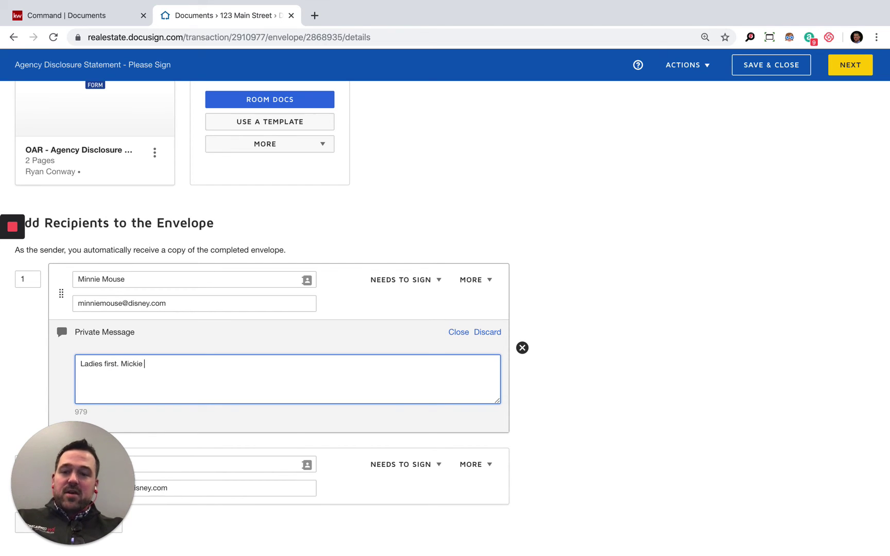
pyautogui.write('have to')
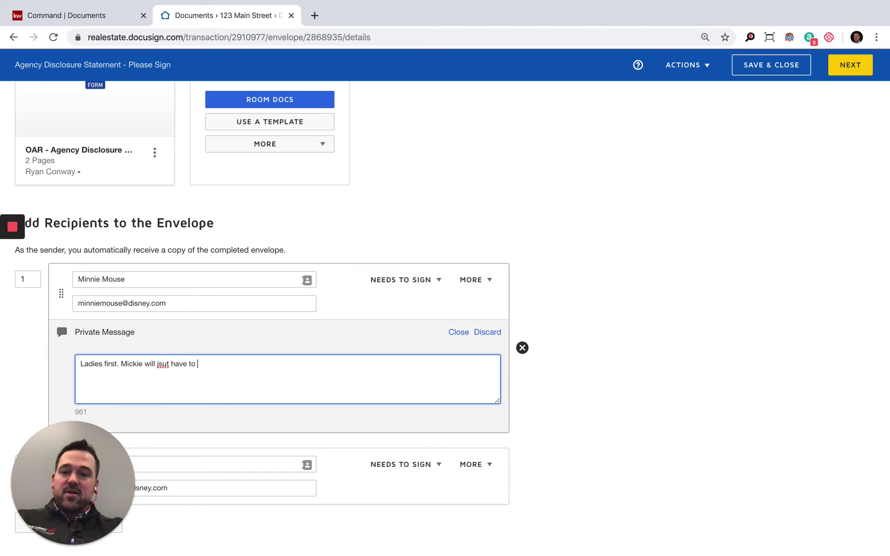
# Fix the misspelled name and 'isut' in the private message, then close its editor
pyautogui.doubleClick(122, 363)
pyautogui.write('Mickety')
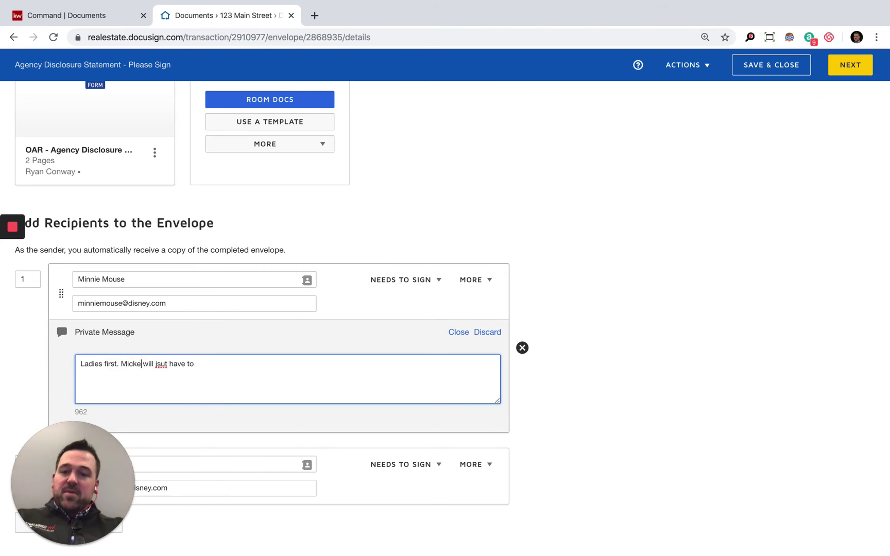
pyautogui.press('Left')
pyautogui.press('BackSpace')
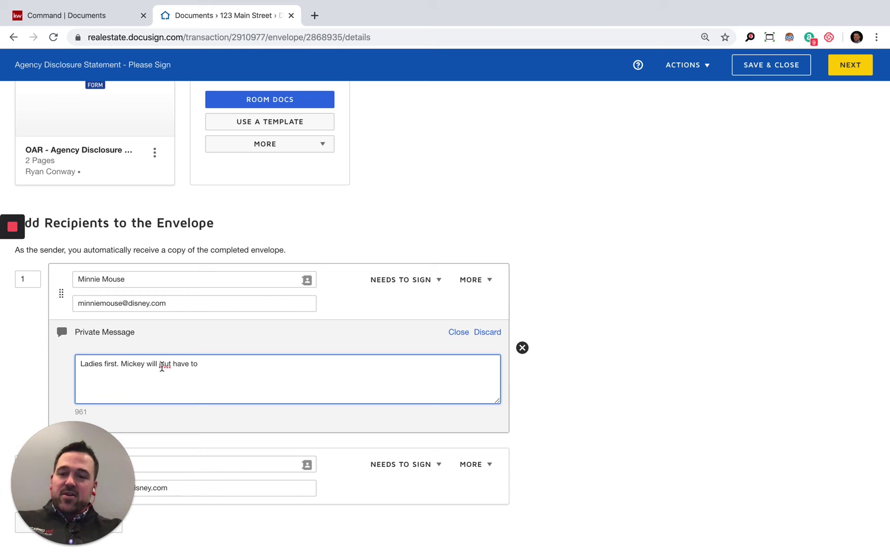
pyautogui.doubleClick(161, 364)
pyautogui.write('just')
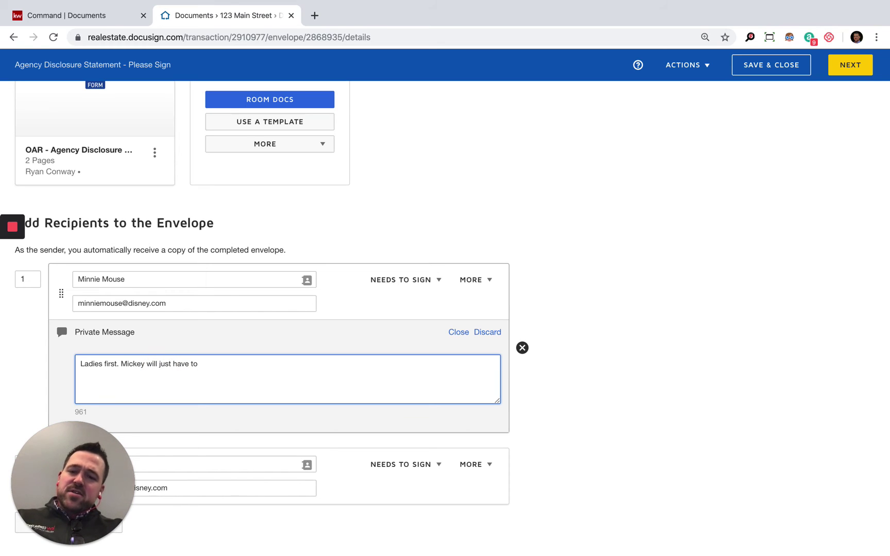
pyautogui.click(457, 333)
# Trim the envelope name to 'Agency Disclosure Statement' and copy it
pyautogui.scroll(-3, 426, 382)
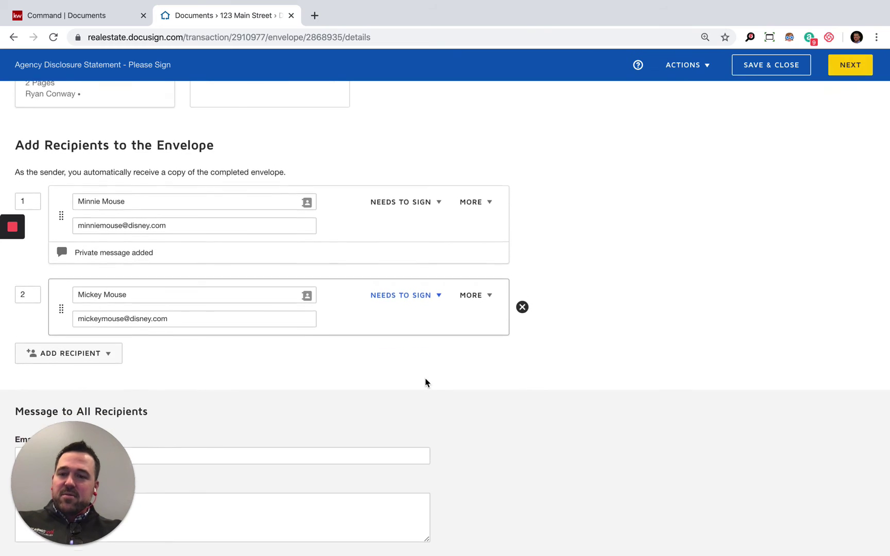
pyautogui.moveTo(280, 271)
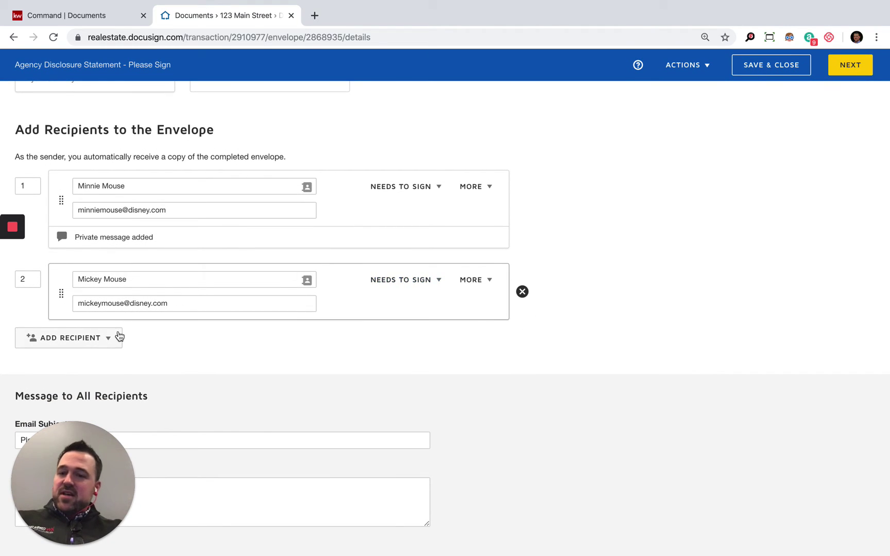
pyautogui.scroll(-1, 119, 368)
pyautogui.click(203, 440)
pyautogui.hotkey('ctrl', 'a')
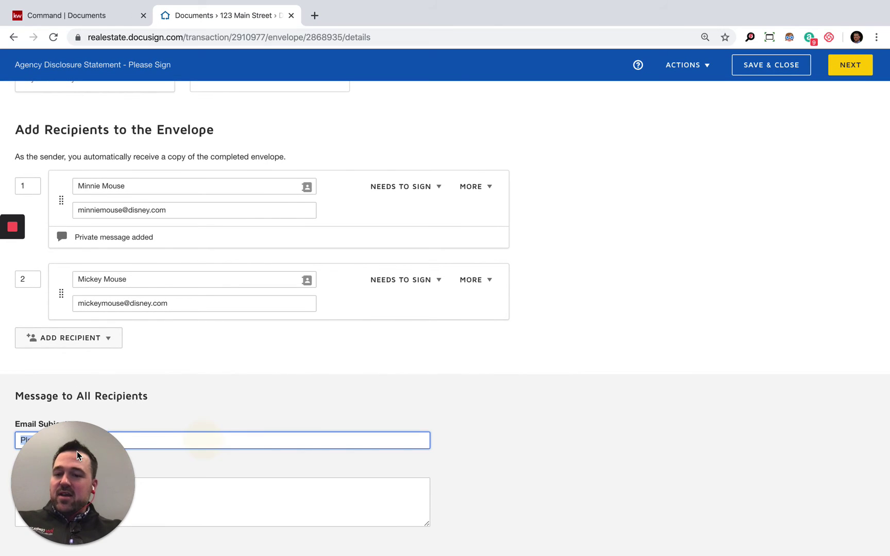
pyautogui.click(646, 457)
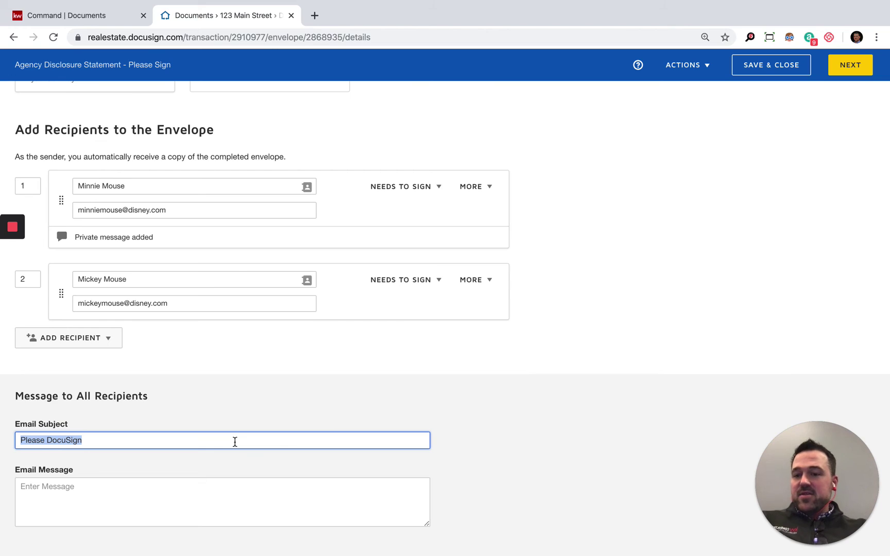
pyautogui.scroll(5, 209, 392)
pyautogui.scroll(2, 207, 392)
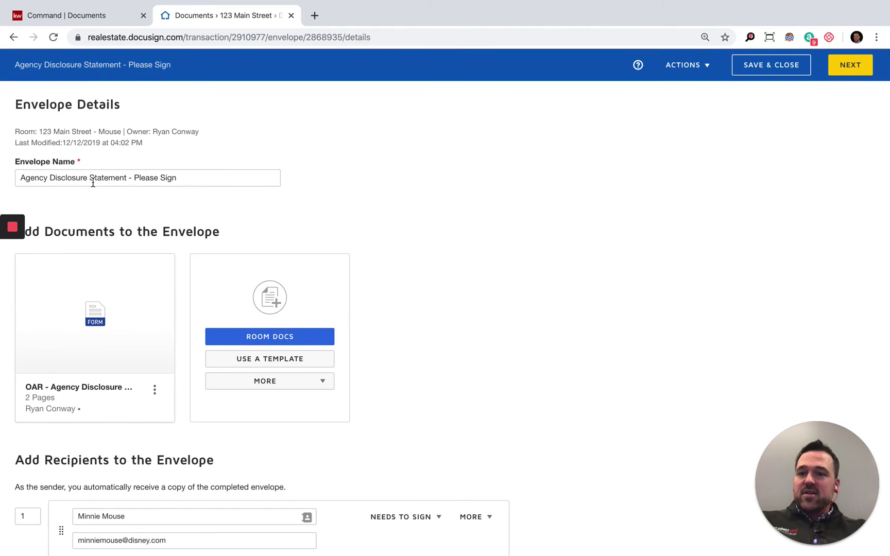
pyautogui.doubleClick(81, 177)
pyautogui.click(127, 178)
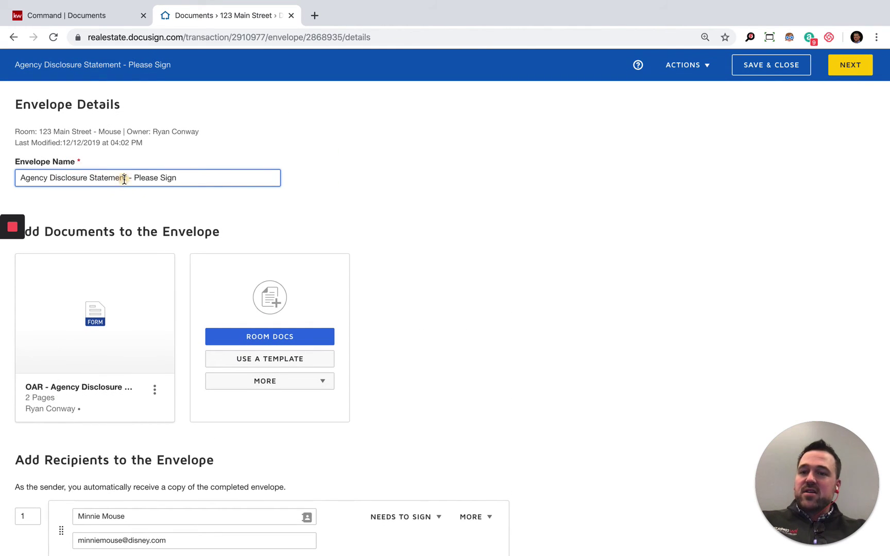
pyautogui.press('BackSpace')
pyautogui.press('Tab')
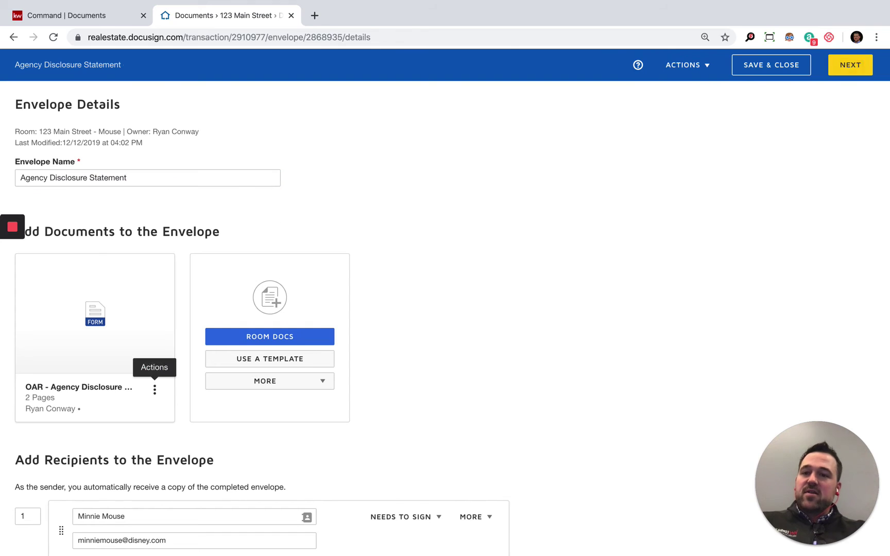
pyautogui.hotkey('ctrl', 'a')
pyautogui.click(196, 179)
pyautogui.tripleClick(145, 177)
pyautogui.hotkey('ctrl', 'c')
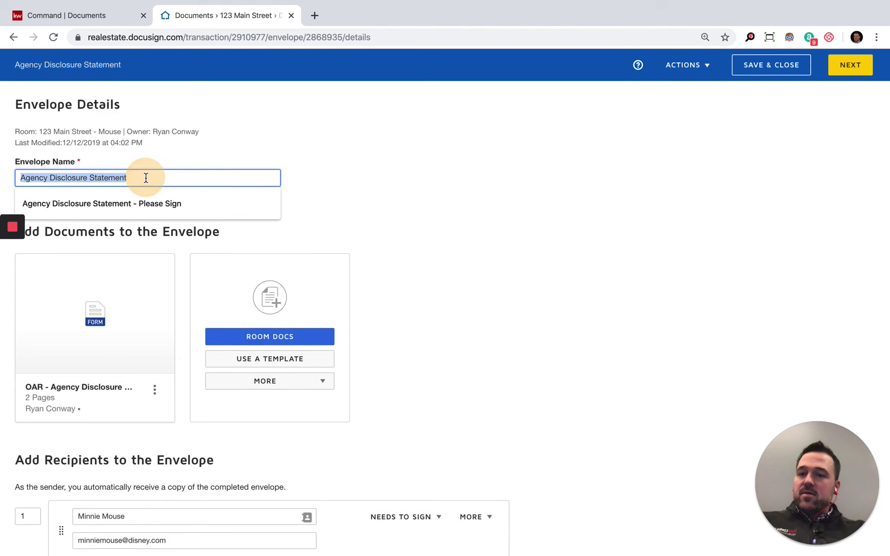
pyautogui.click(426, 223)
# Paste the name as email subject; message: 'Please sign off on the Agency Disclosure Statement, when you get the chance. Thanks!'
pyautogui.scroll(-6, 402, 293)
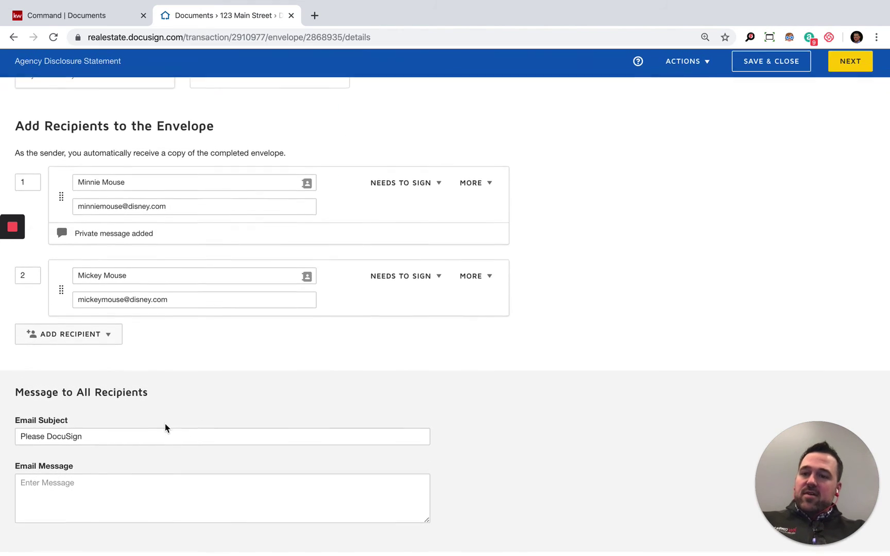
pyautogui.tripleClick(151, 436)
pyautogui.hotkey('ctrl', 'v')
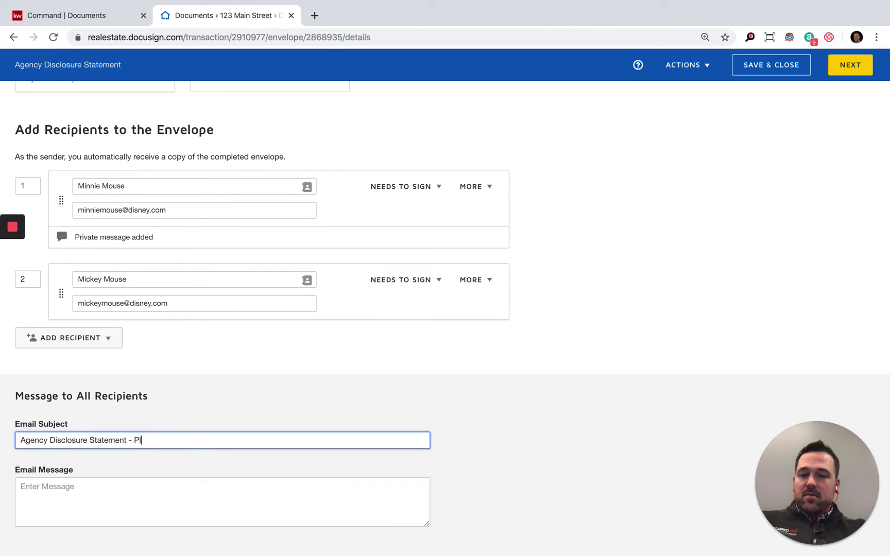
pyautogui.click(154, 495)
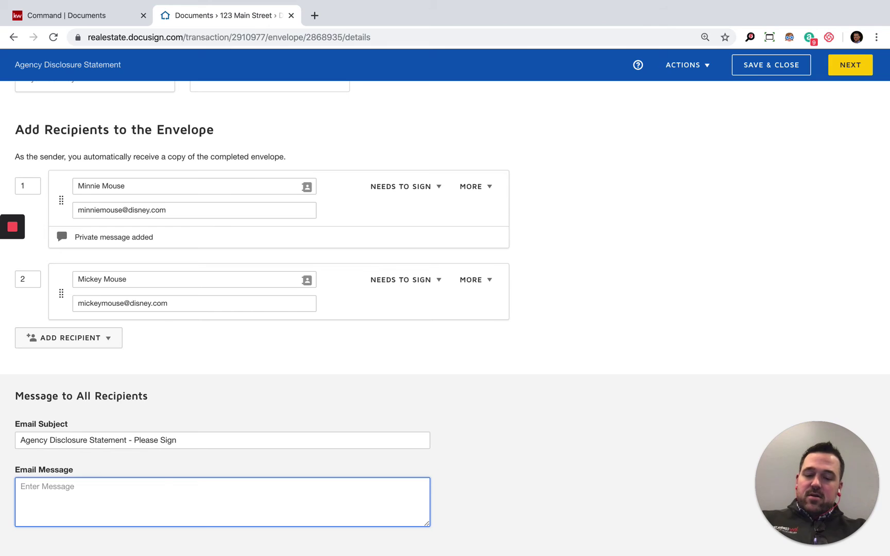
pyautogui.write('P')
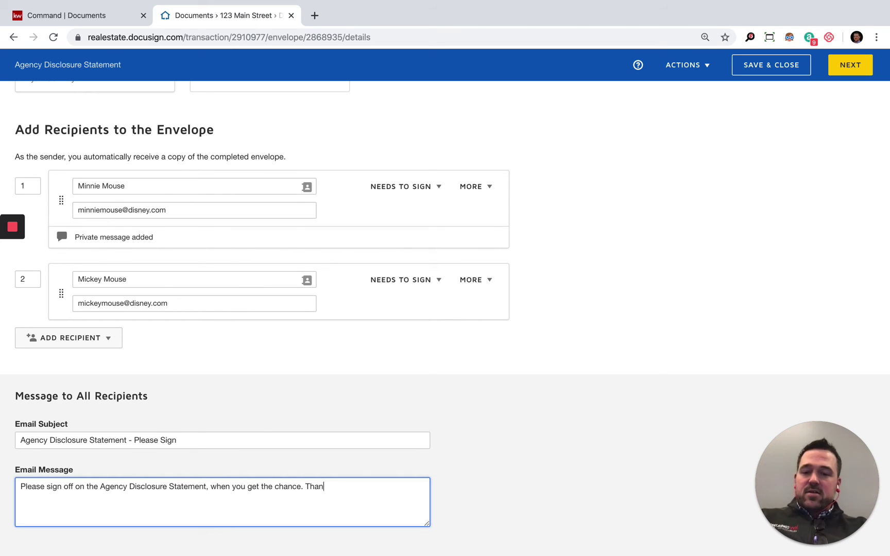
pyautogui.scroll(2, 642, 216)
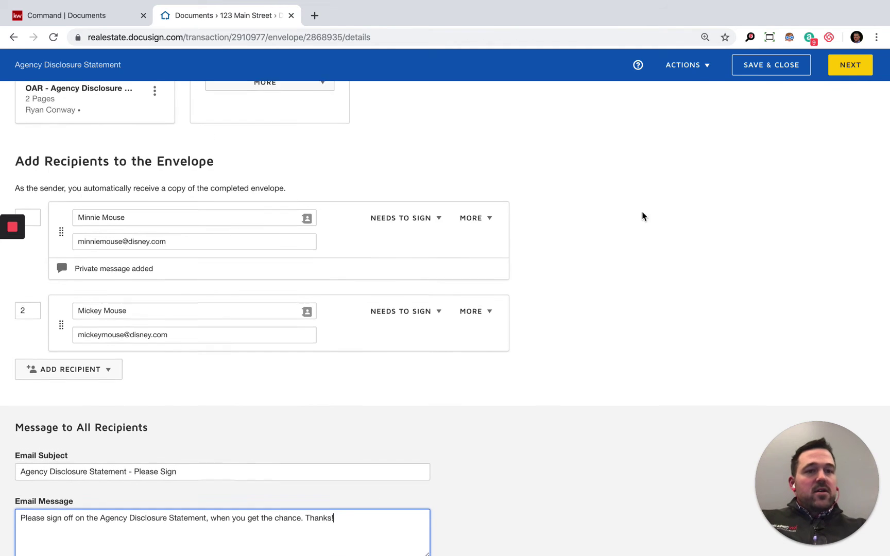
# Proceed from envelope details to the Add Fields page for the Agency Disclosure Statement
pyautogui.click(693, 65)
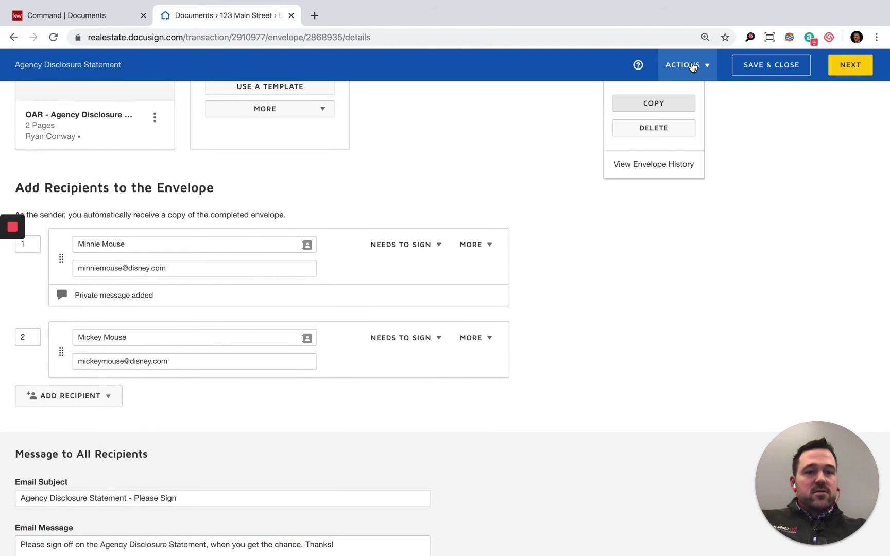
pyautogui.click(802, 159)
pyautogui.scroll(-2, 729, 333)
pyautogui.scroll(5, 787, 166)
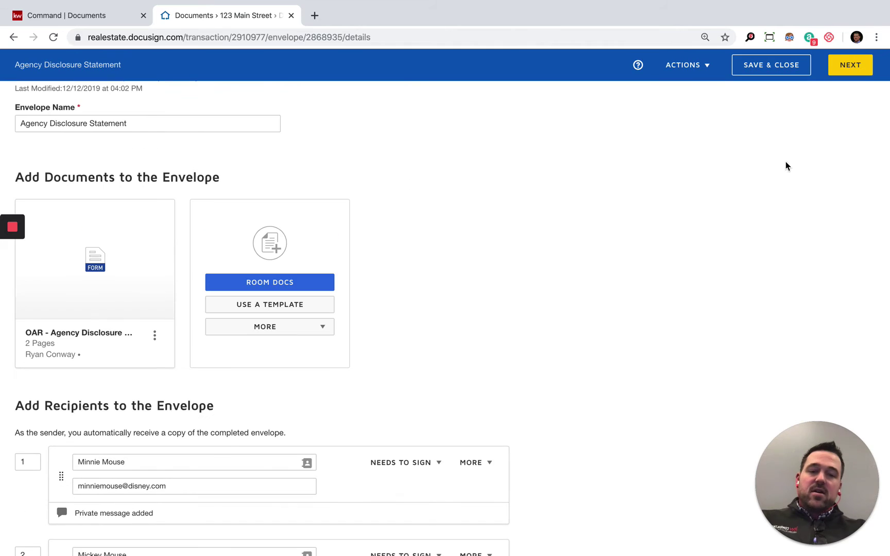
pyautogui.click(850, 65)
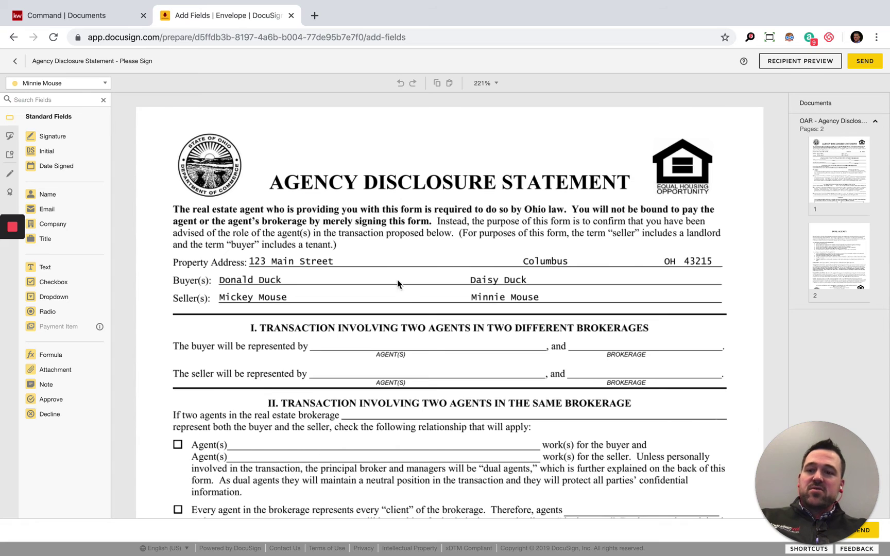
# Place a signature field on the upper Seller/Landlord line
pyautogui.scroll(-1, 482, 309)
pyautogui.scroll(-5, 482, 310)
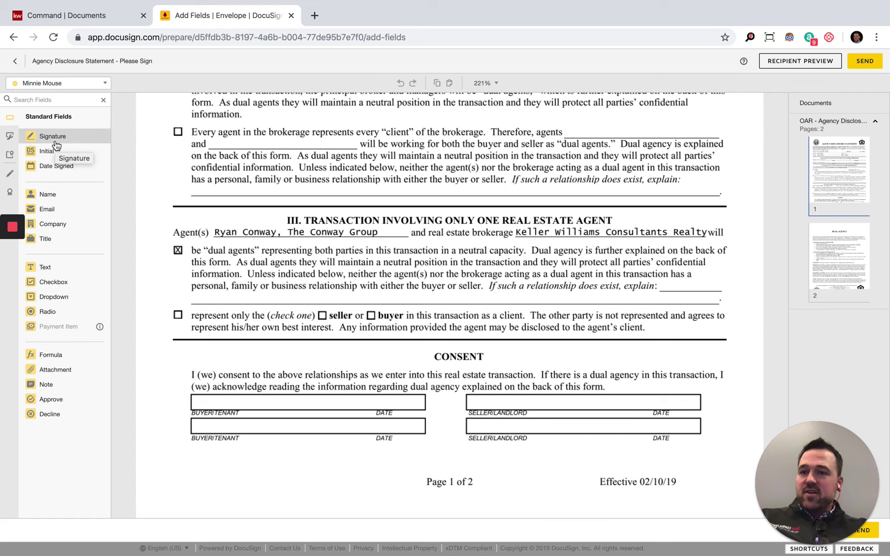
pyautogui.click(55, 143)
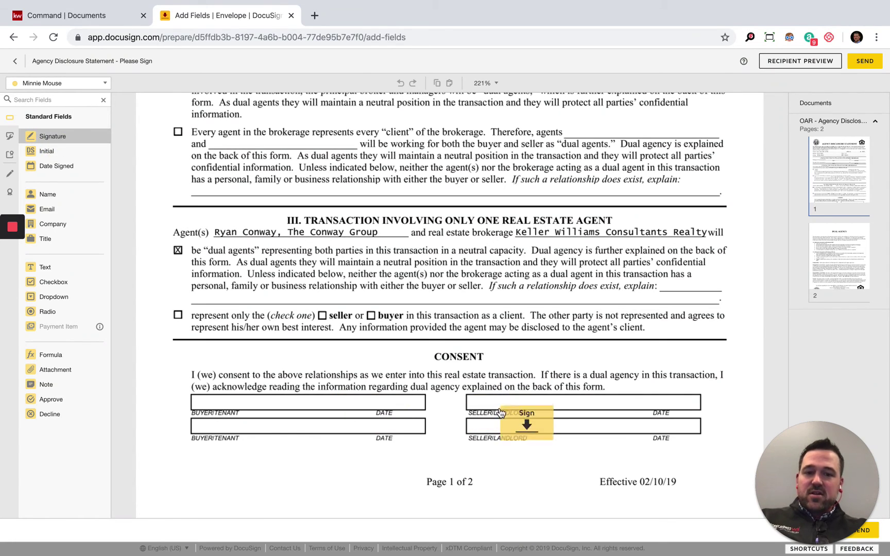
pyautogui.click(471, 396)
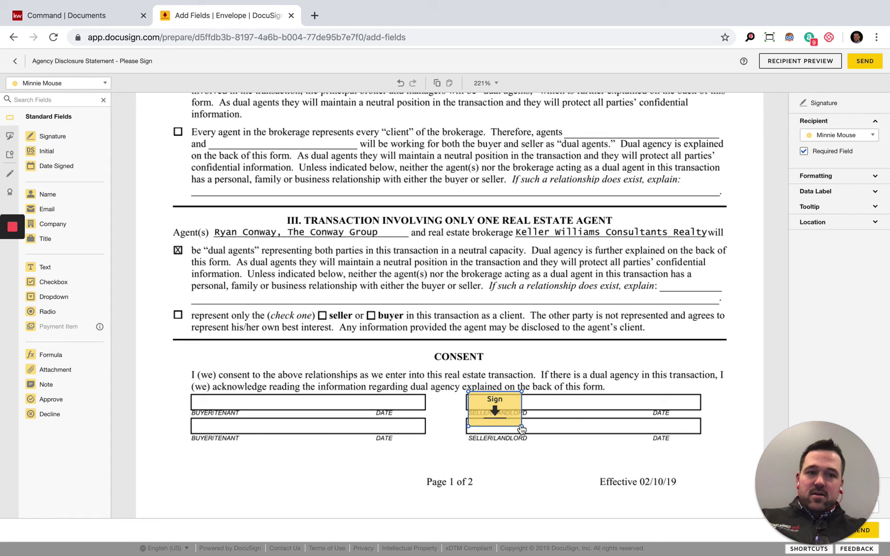
pyautogui.moveTo(521, 428)
pyautogui.mouseDown()
pyautogui.moveTo(576, 417)
pyautogui.moveTo(513, 427)
pyautogui.moveTo(522, 428)
pyautogui.mouseUp()
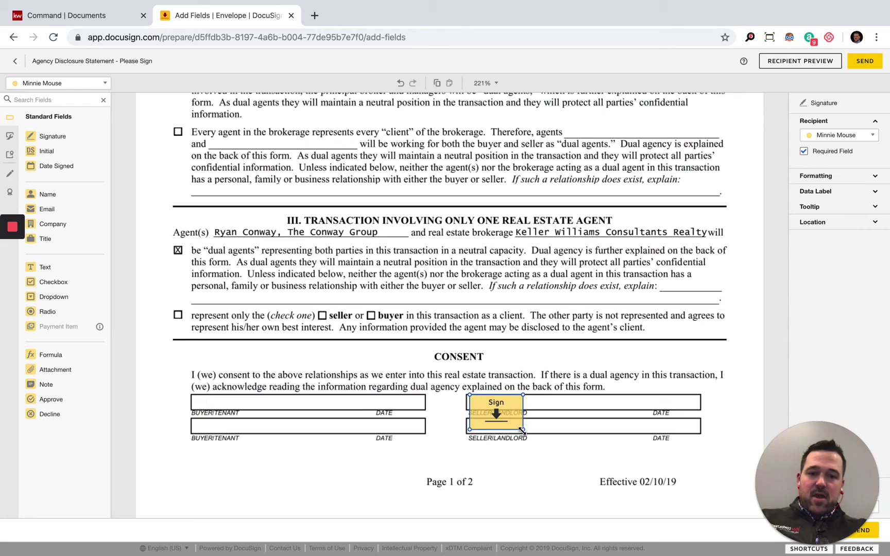
pyautogui.click(521, 429)
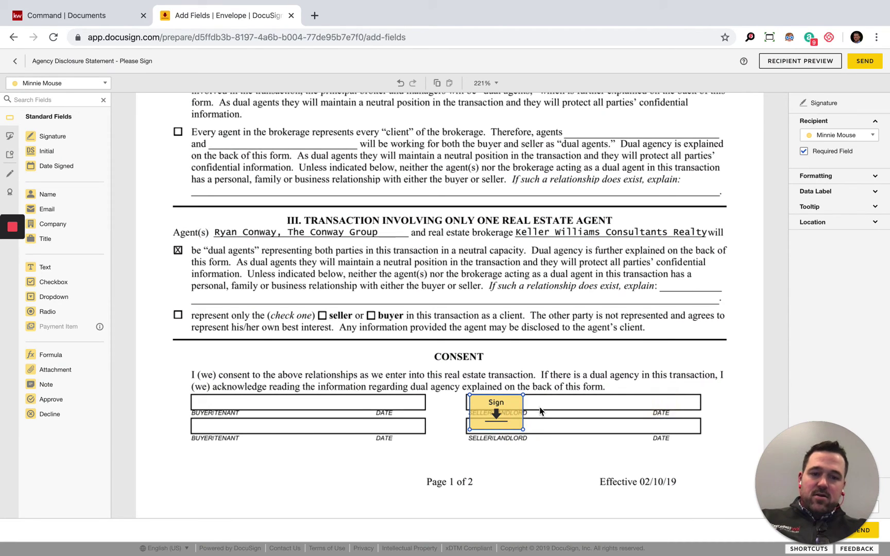
# Review the field's formatting, data label, tooltip, location and recipient settings
pyautogui.click(613, 403)
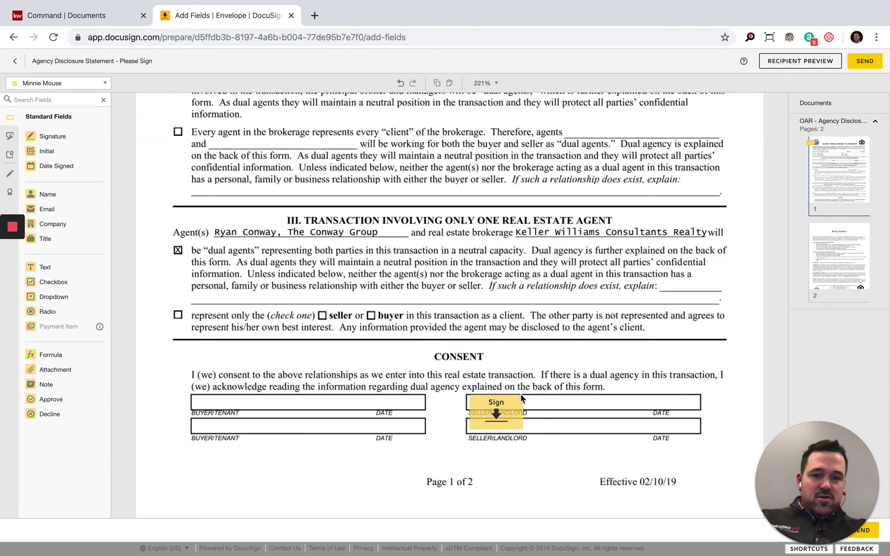
pyautogui.click(503, 411)
pyautogui.click(813, 183)
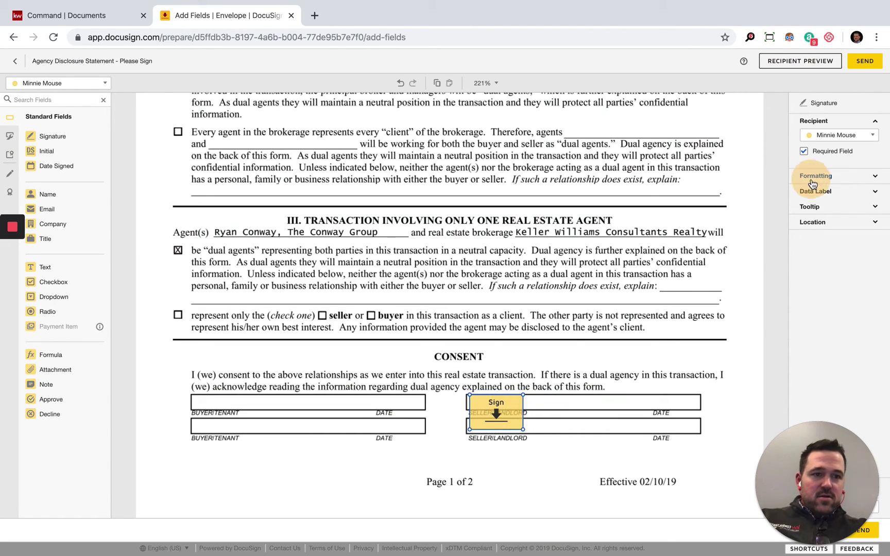
pyautogui.click(817, 211)
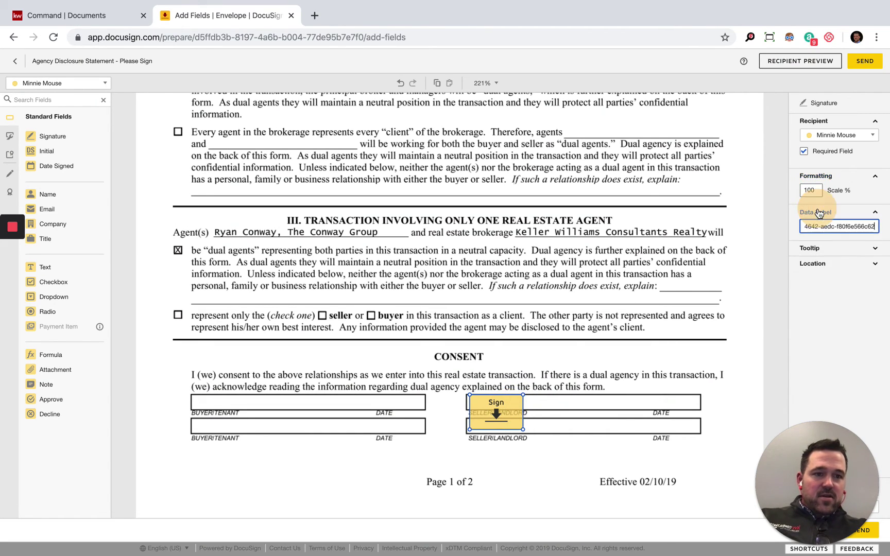
pyautogui.click(819, 248)
pyautogui.click(813, 293)
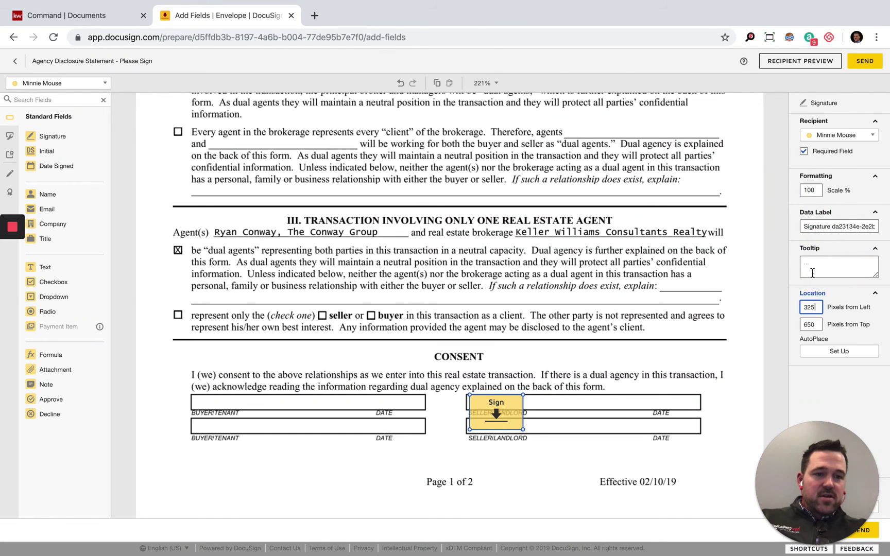
pyautogui.click(814, 136)
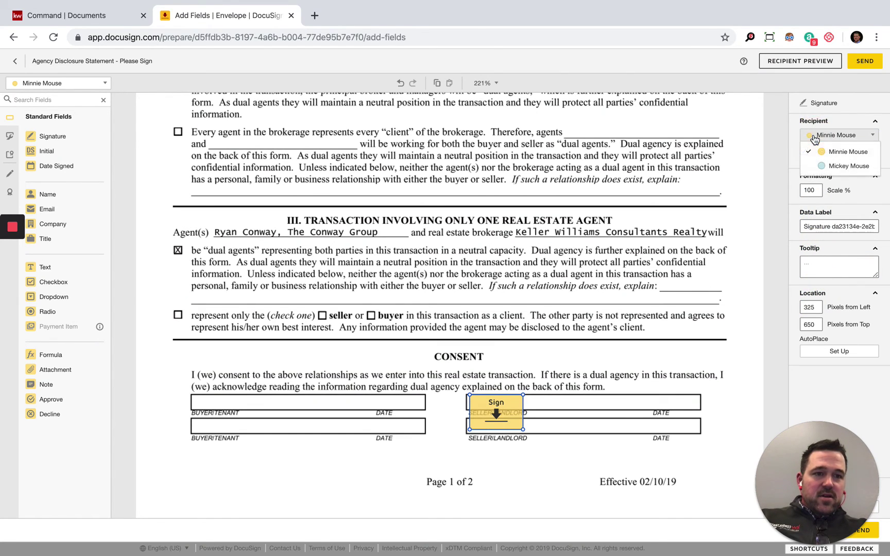
pyautogui.click(815, 122)
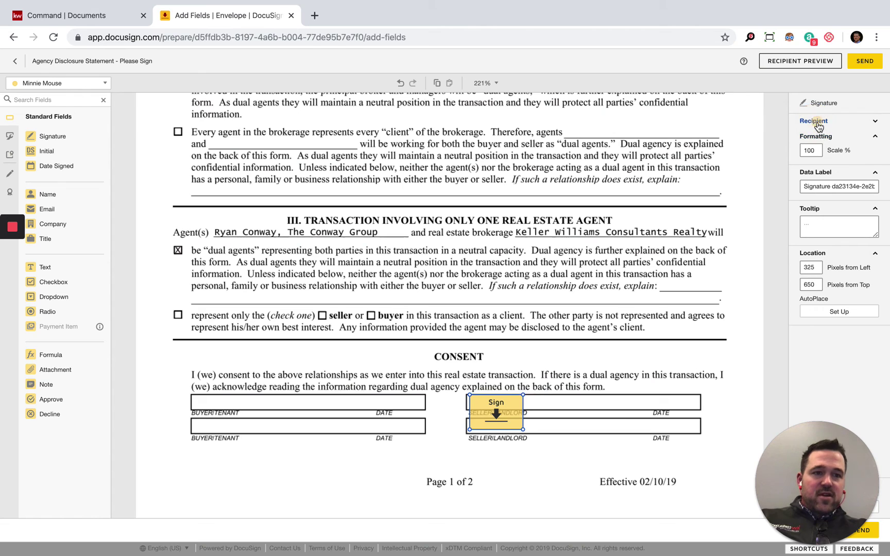
pyautogui.click(817, 122)
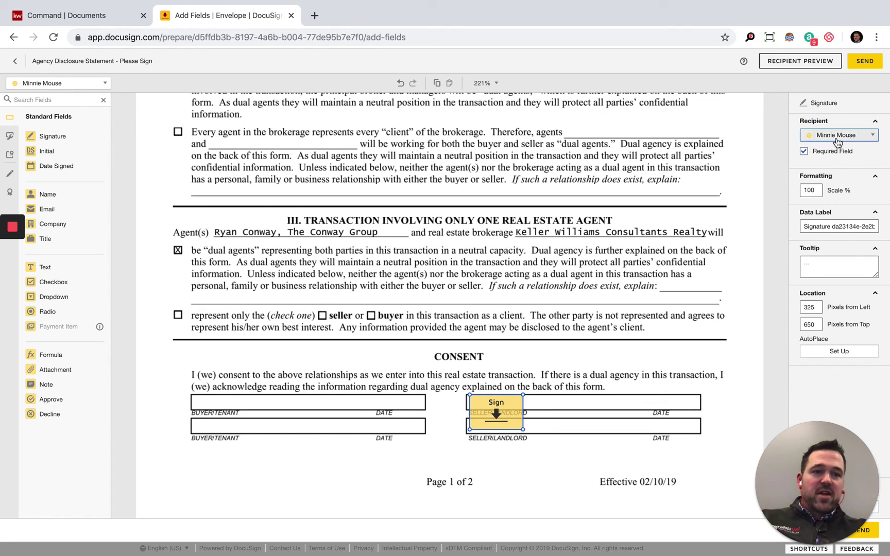
pyautogui.click(837, 136)
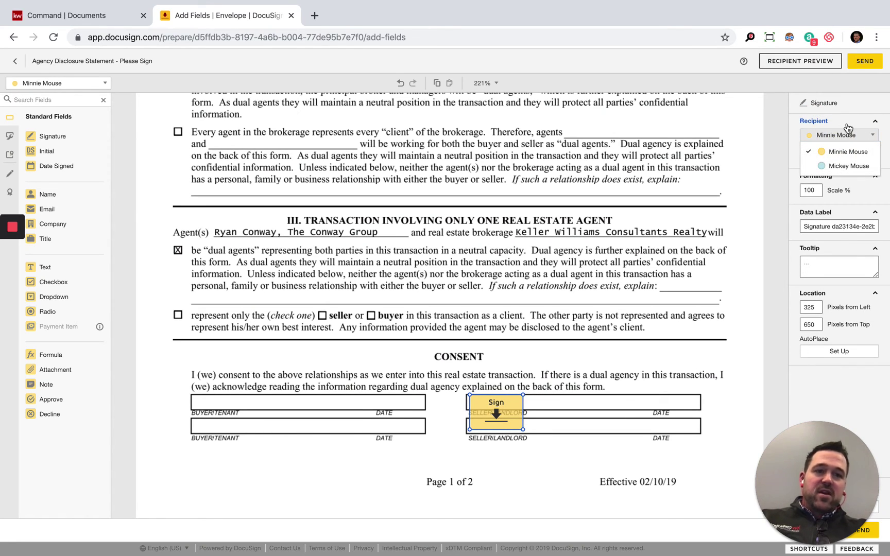
pyautogui.click(855, 121)
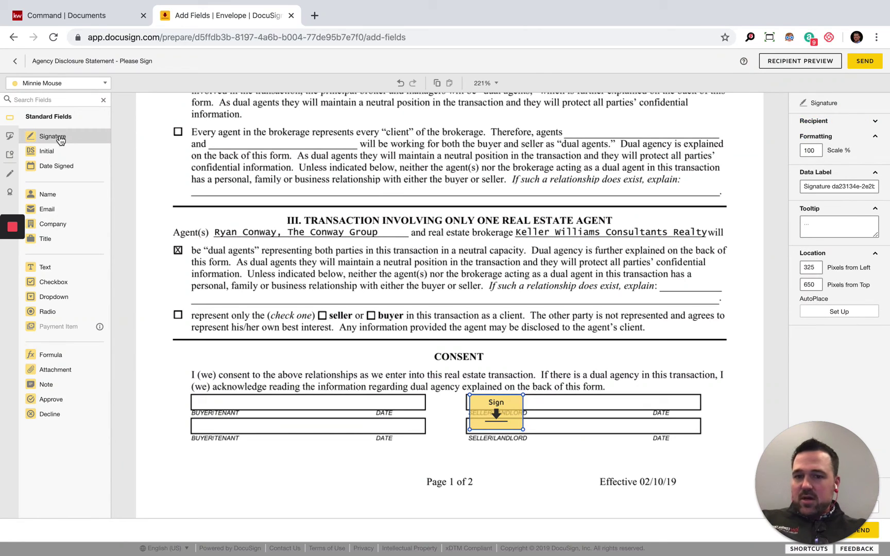
# Delete the duplicate signature field and shrink the remaining one to 50% scale
pyautogui.moveTo(62, 136)
pyautogui.mouseDown()
pyautogui.moveTo(268, 216)
pyautogui.moveTo(543, 400)
pyautogui.moveTo(634, 413)
pyautogui.mouseUp()
pyautogui.press('Delete')
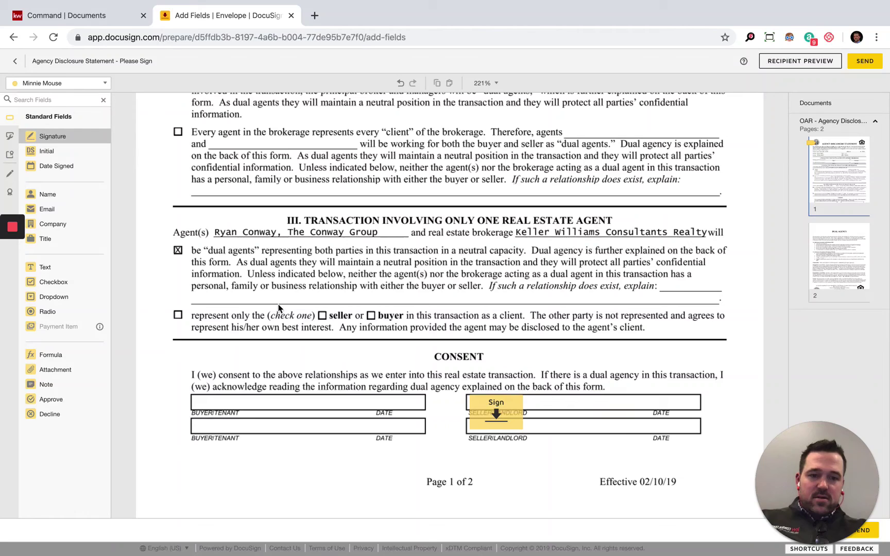
pyautogui.hotkey('ctrl', 'z')
pyautogui.press('Delete')
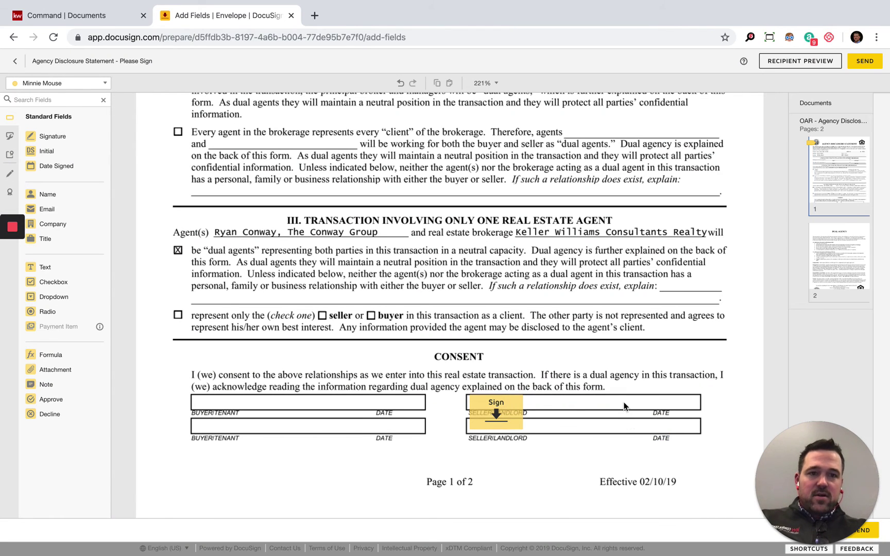
pyautogui.click(510, 426)
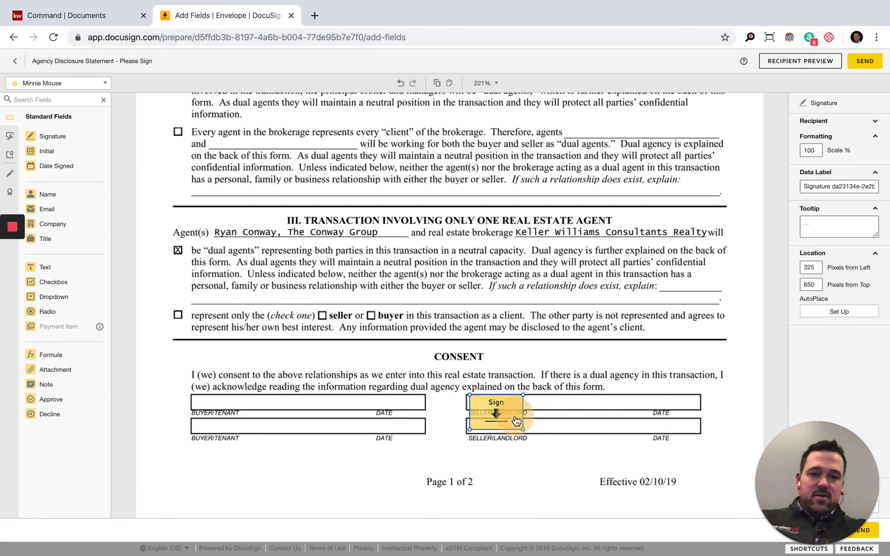
pyautogui.moveTo(523, 429)
pyautogui.mouseDown()
pyautogui.moveTo(581, 422)
pyautogui.moveTo(494, 387)
pyautogui.mouseUp()
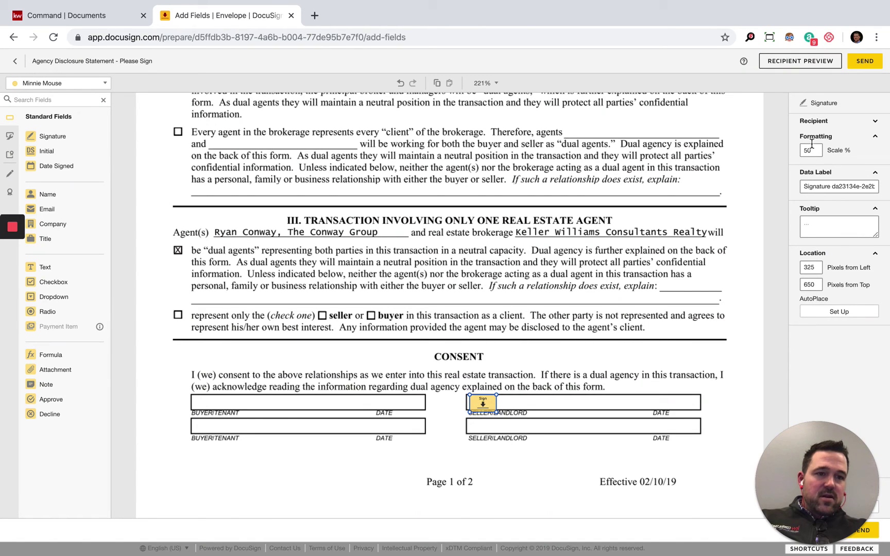
pyautogui.click(814, 121)
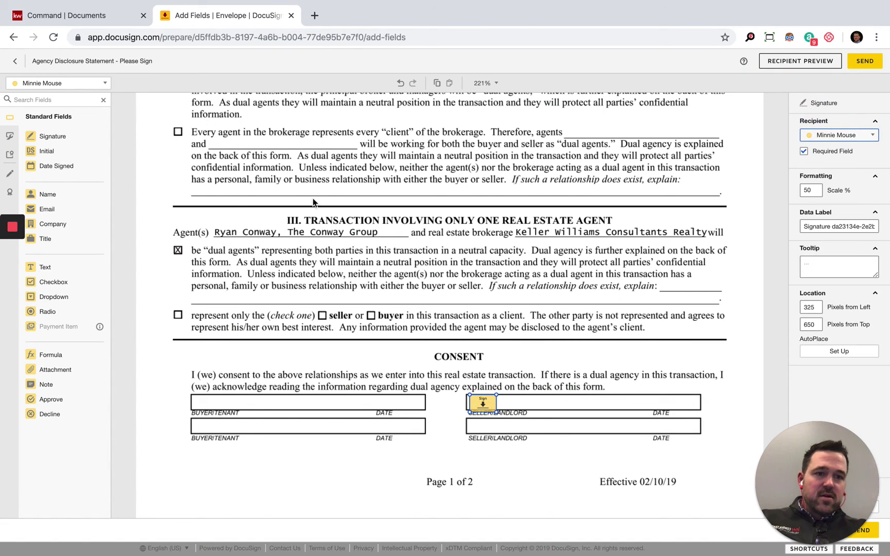
# Place a signature field on the lower Seller/Landlord line and assign it to the second signer
pyautogui.moveTo(47, 136)
pyautogui.mouseDown()
pyautogui.moveTo(478, 432)
pyautogui.moveTo(470, 420)
pyautogui.mouseUp()
pyautogui.click(826, 137)
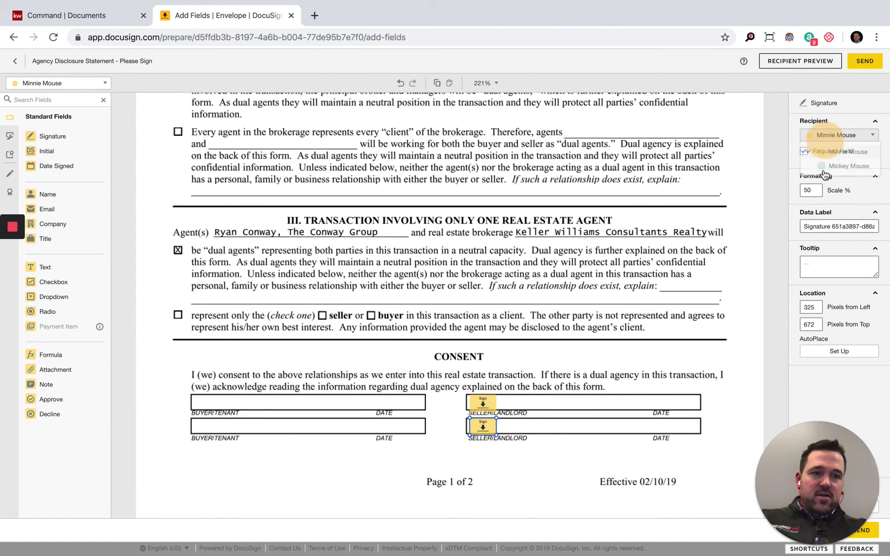
pyautogui.click(836, 166)
pyautogui.click(675, 337)
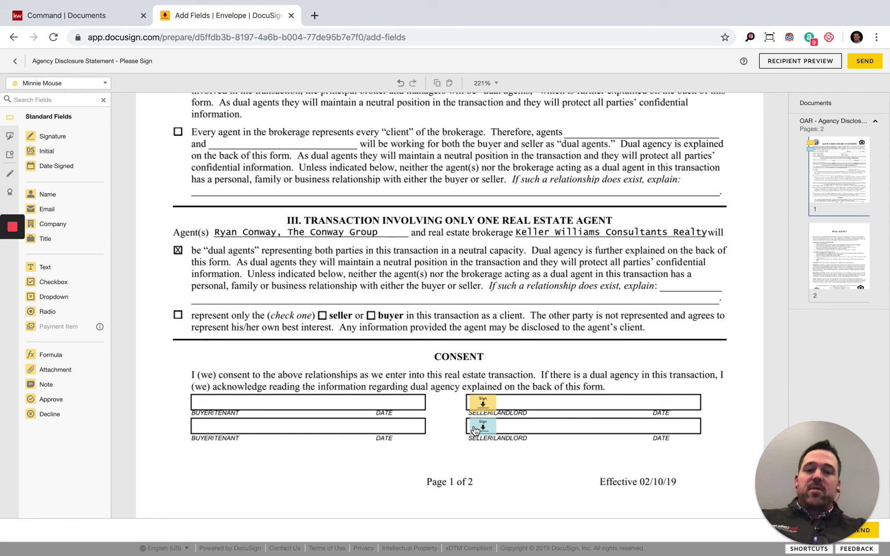
pyautogui.scroll(-3, 483, 443)
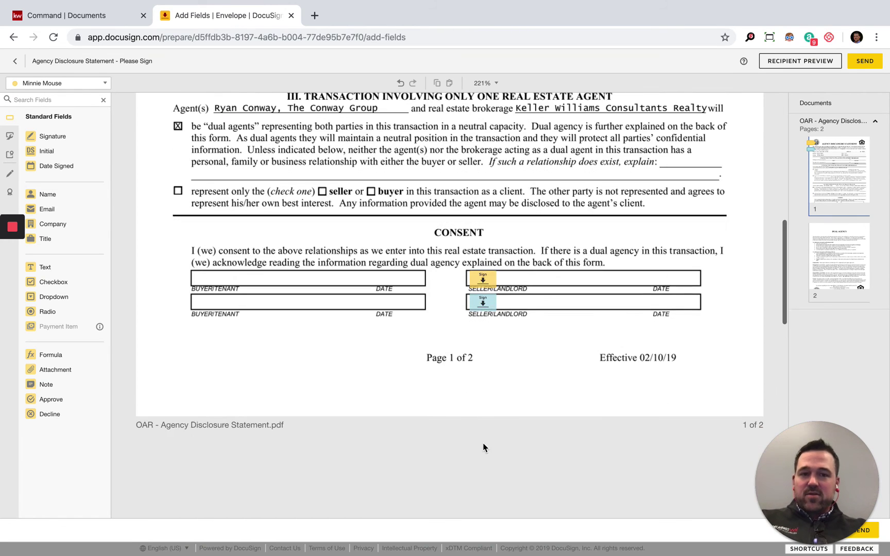
pyautogui.scroll(10, 483, 447)
pyautogui.scroll(-20, 484, 447)
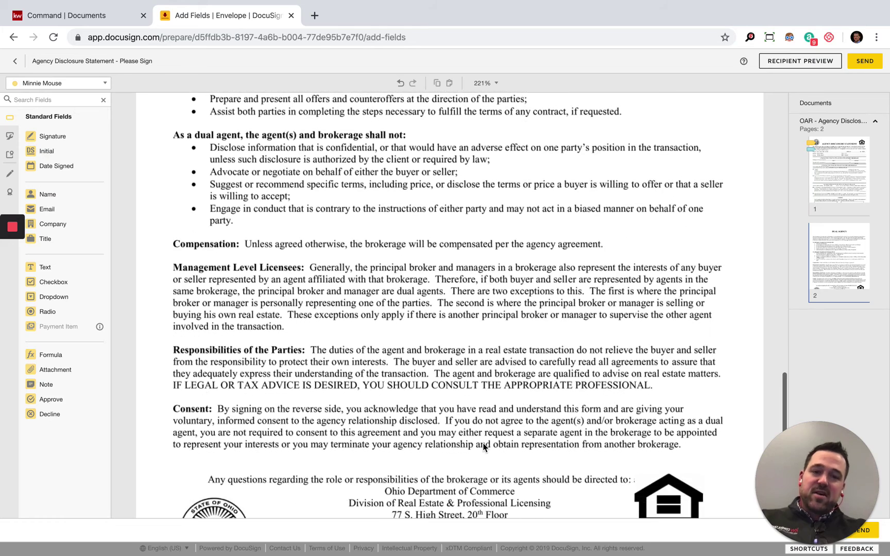
pyautogui.scroll(5, 484, 447)
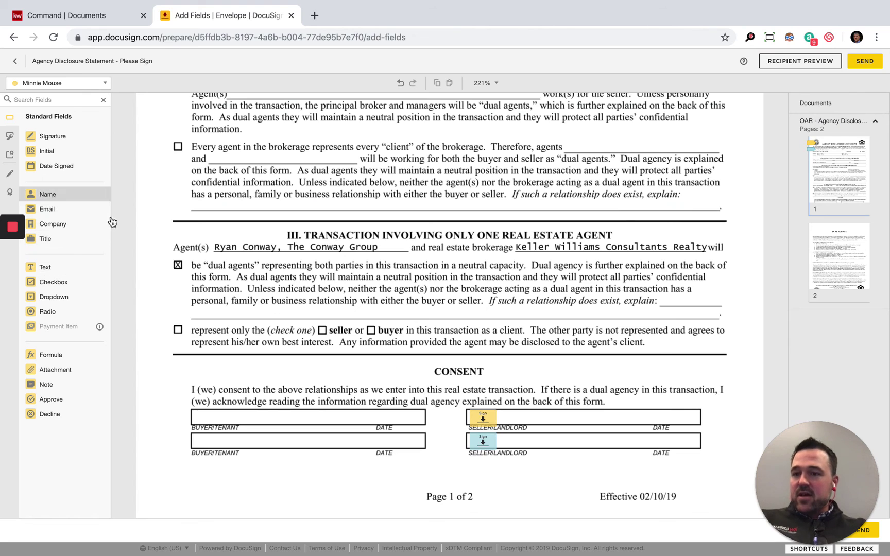
# Open the Recipient Preview of the Agency Disclosure Statement and scroll through its pages
pyautogui.click(803, 63)
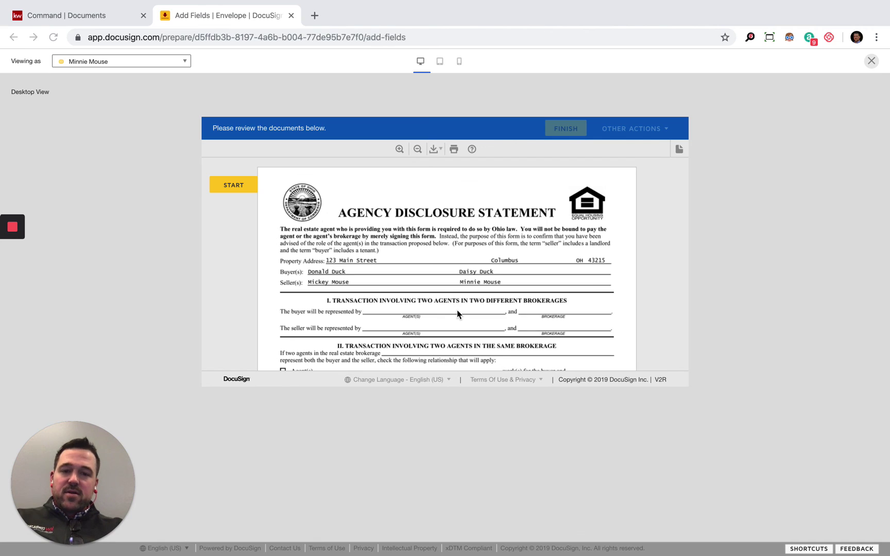
pyautogui.scroll(-5, 458, 316)
pyautogui.scroll(-3, 457, 310)
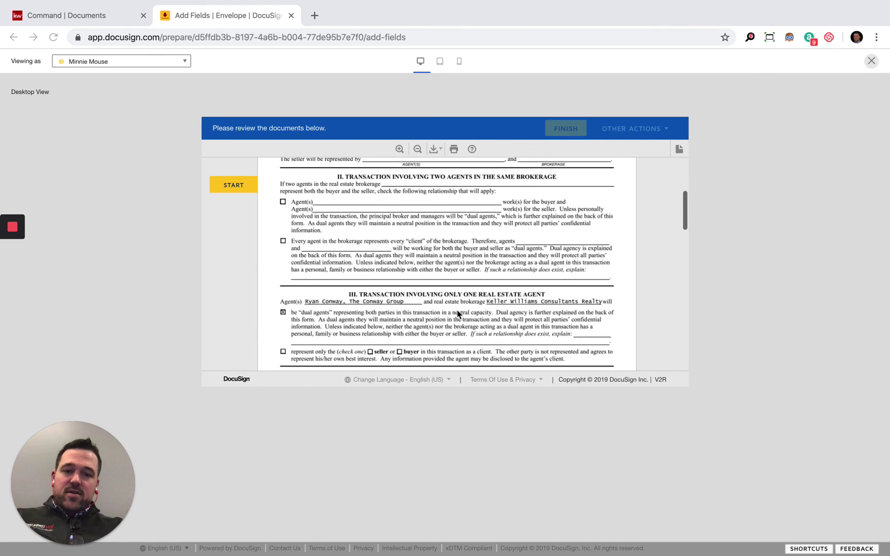
pyautogui.scroll(-15, 458, 299)
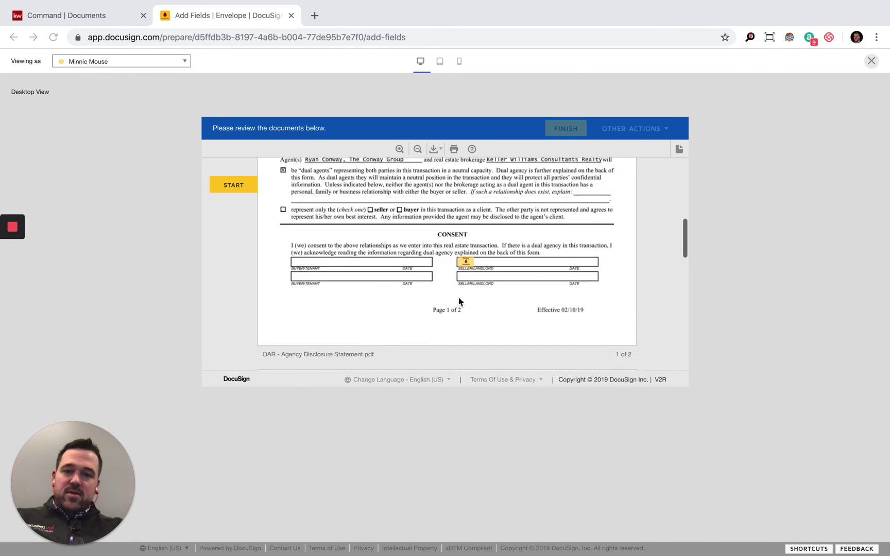
pyautogui.scroll(20, 459, 298)
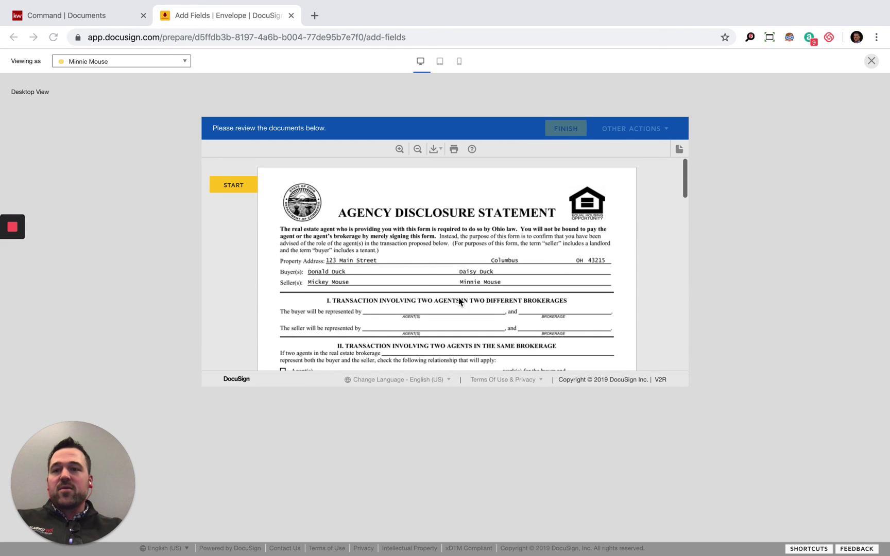
# View as the second signer and scroll to the Consent section's lower Seller/Landlord sign field
pyautogui.click(128, 66)
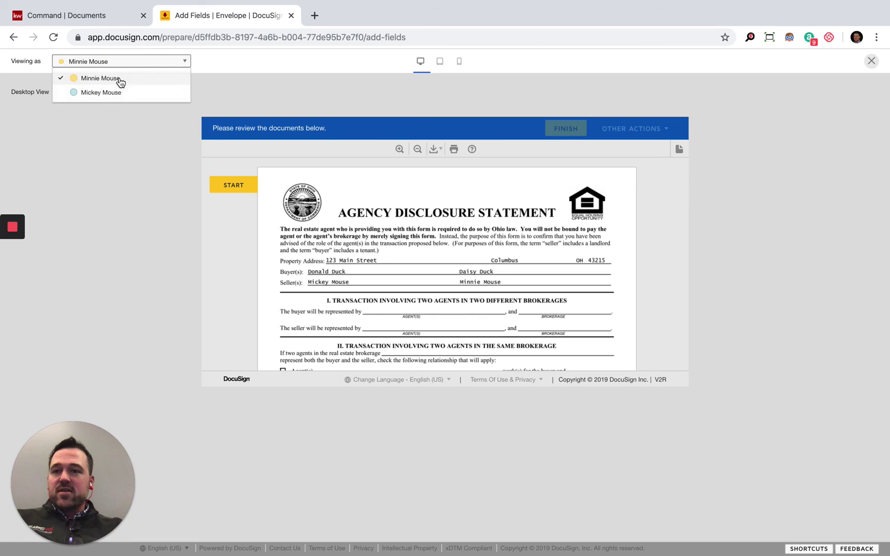
pyautogui.click(119, 92)
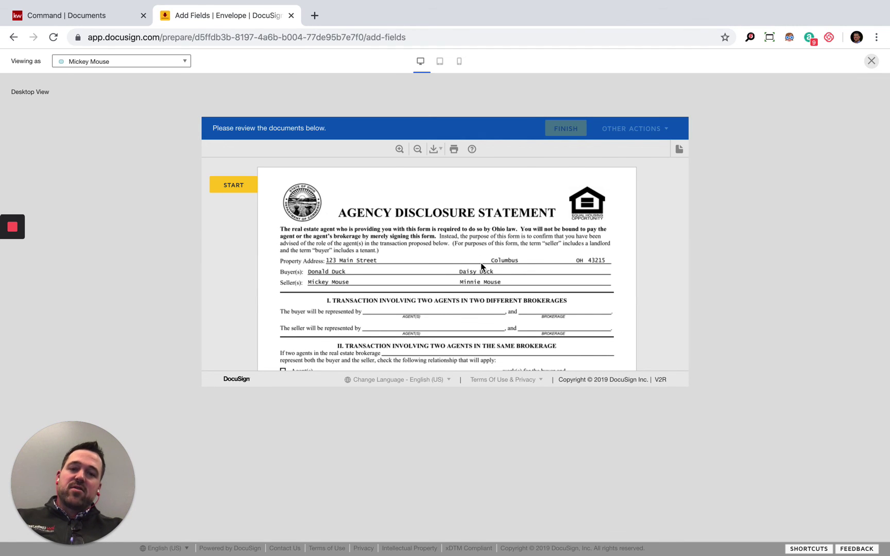
pyautogui.scroll(-1, 482, 266)
pyautogui.scroll(-1, 481, 267)
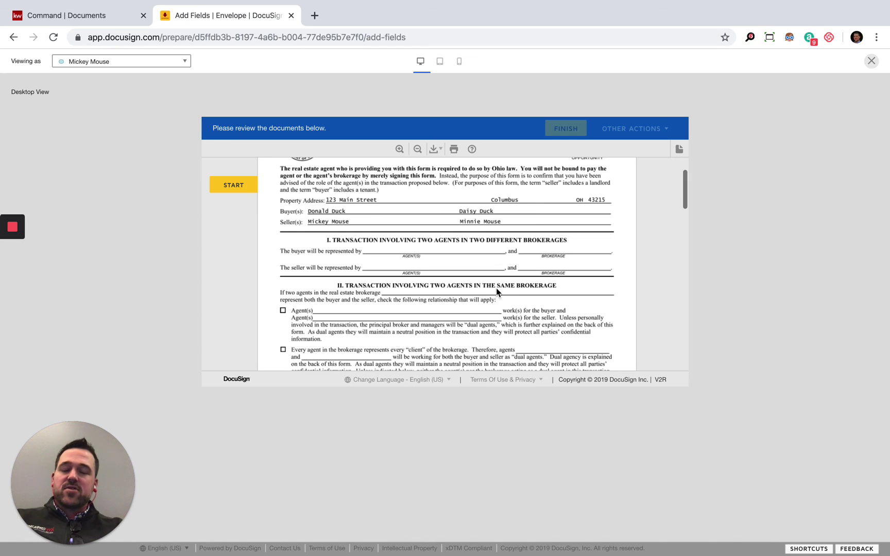
pyautogui.scroll(-2, 508, 292)
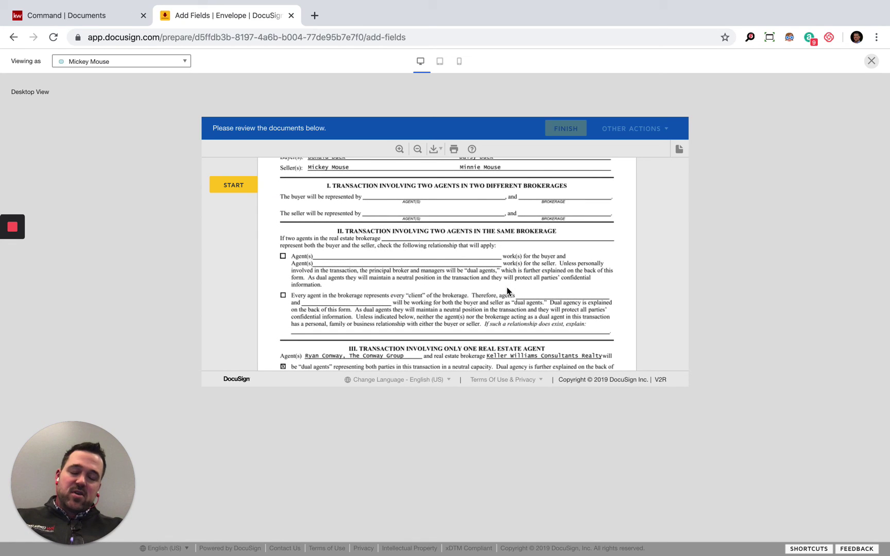
pyautogui.scroll(-5, 507, 292)
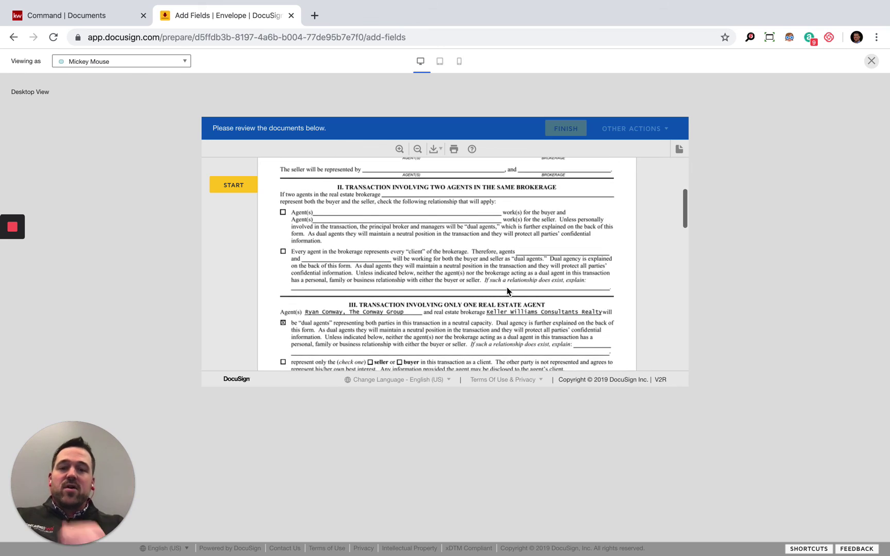
pyautogui.scroll(-1, 507, 292)
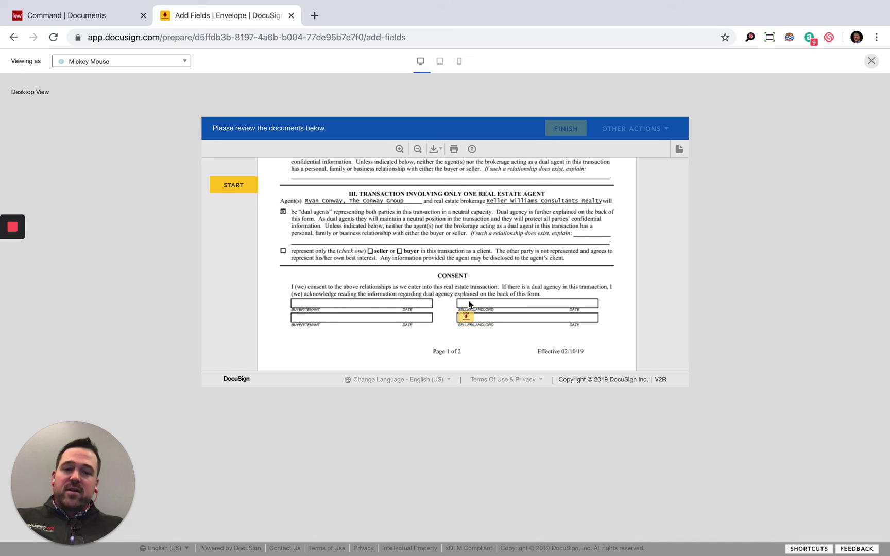
pyautogui.click(146, 66)
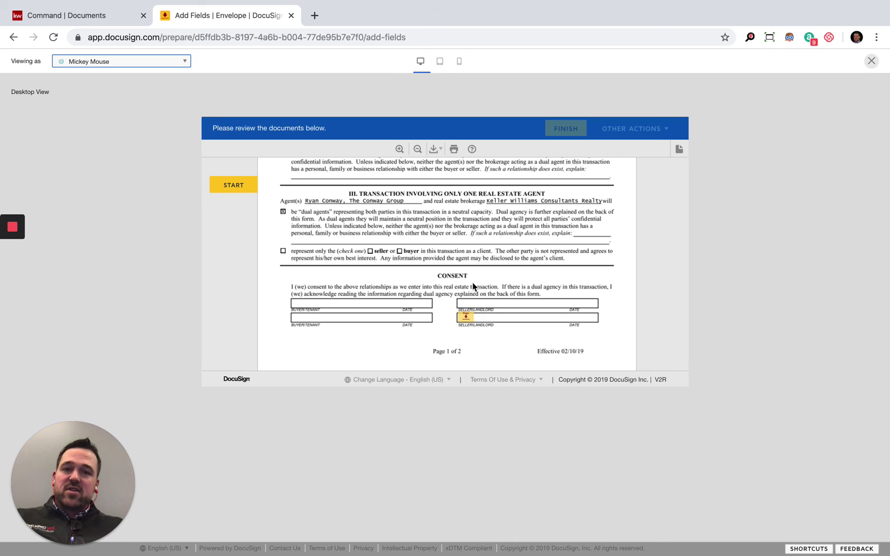
pyautogui.click(437, 70)
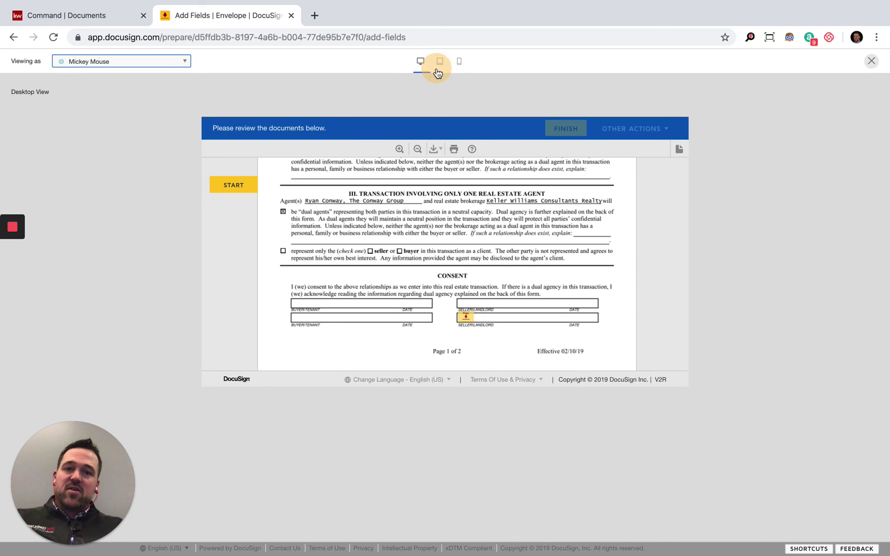
pyautogui.scroll(-5, 453, 281)
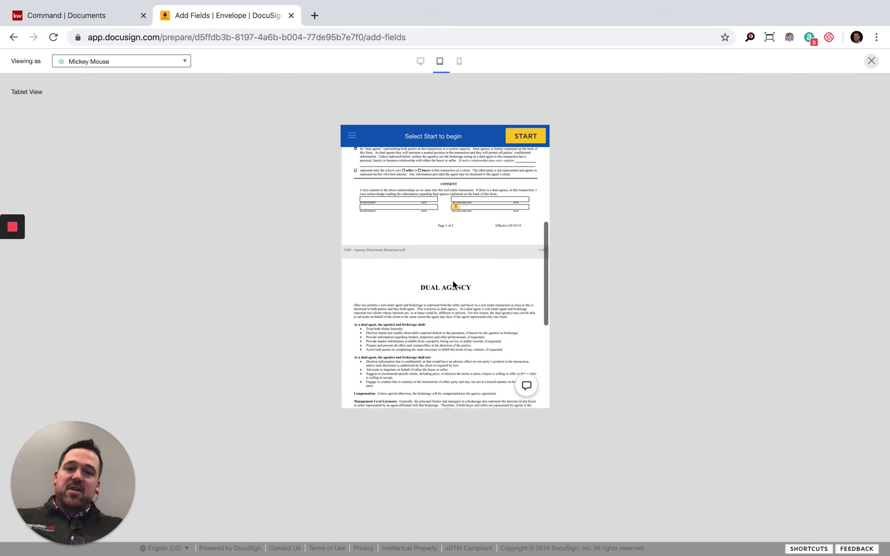
pyautogui.scroll(2, 454, 285)
pyautogui.click(459, 62)
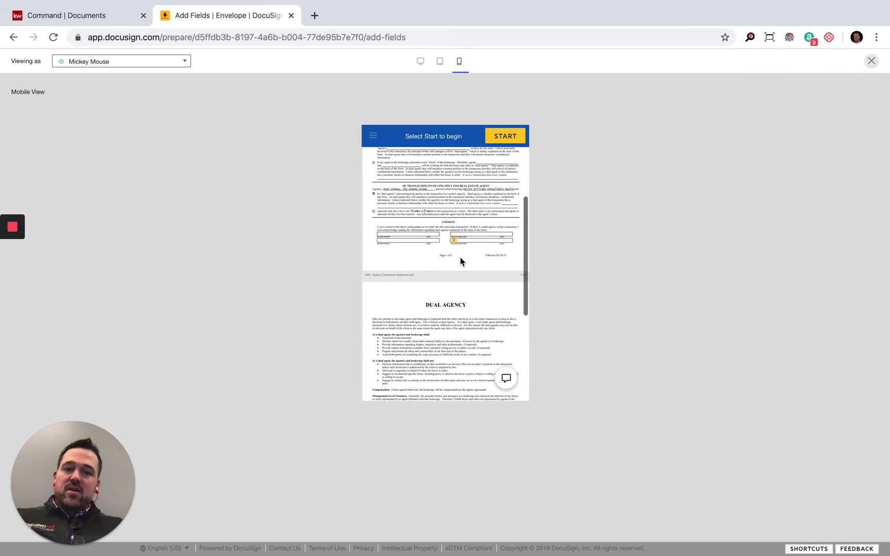
pyautogui.scroll(2, 461, 311)
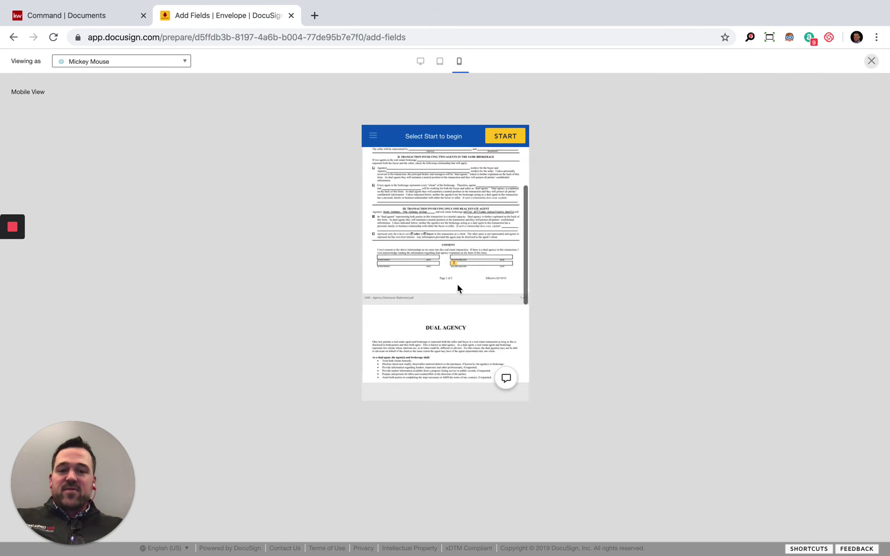
pyautogui.scroll(-10, 458, 285)
pyautogui.scroll(15, 457, 286)
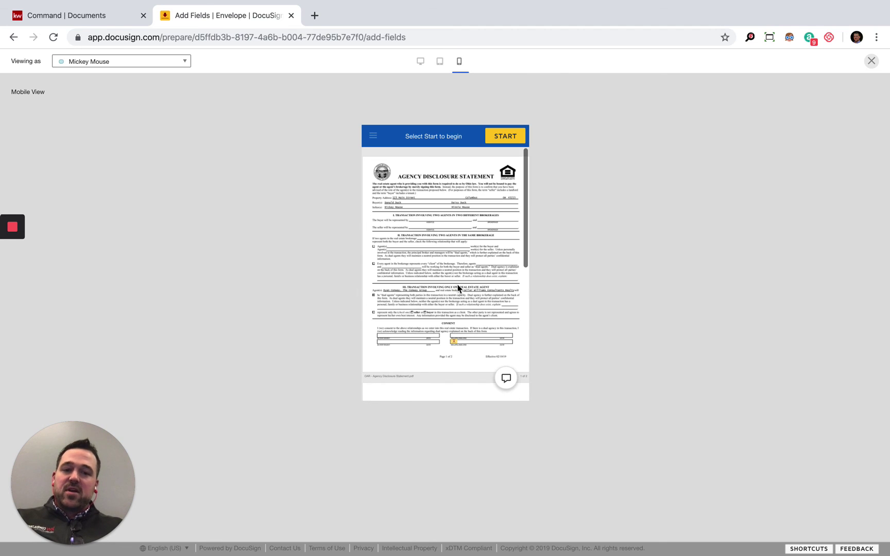
pyautogui.click(421, 62)
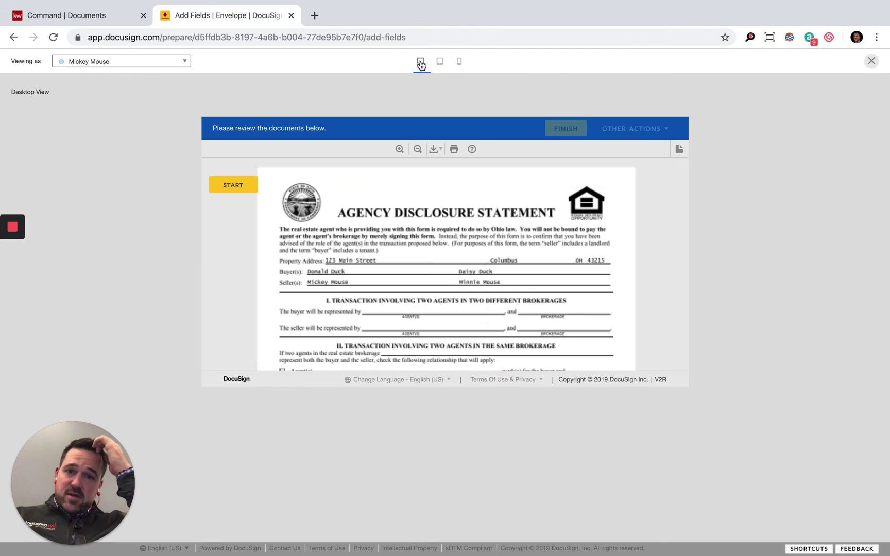
# Exit the signer preview back to the Add Fields page with both seller signature fields
pyautogui.click(871, 61)
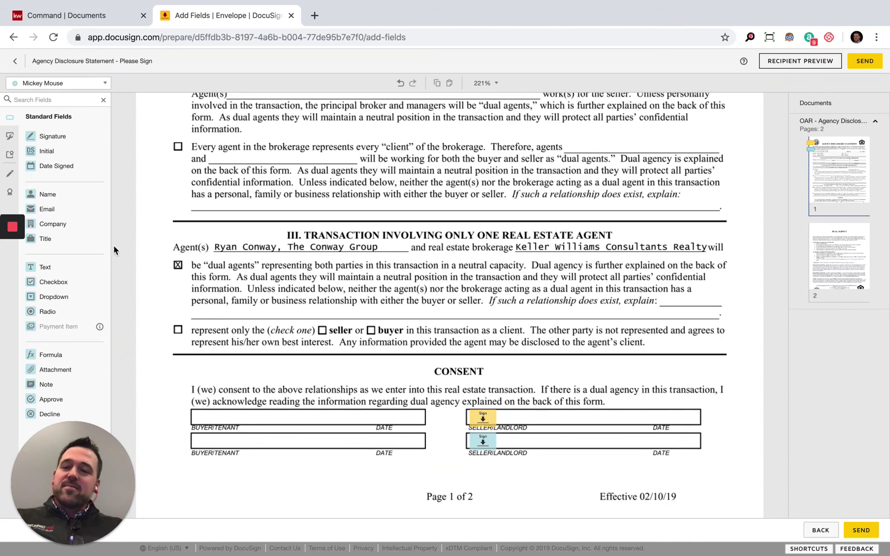
pyautogui.moveTo(14, 232)
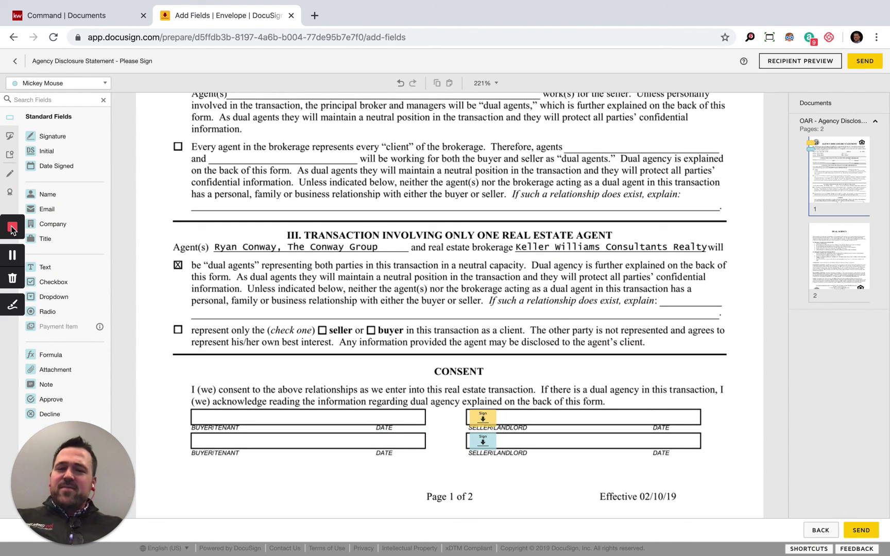